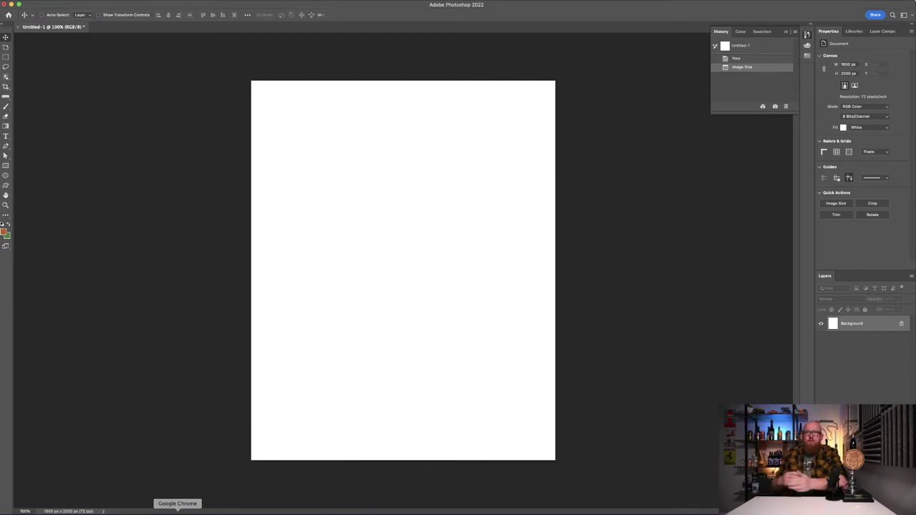
Step: Switch from Photoshop to the web browser
click(177, 513)
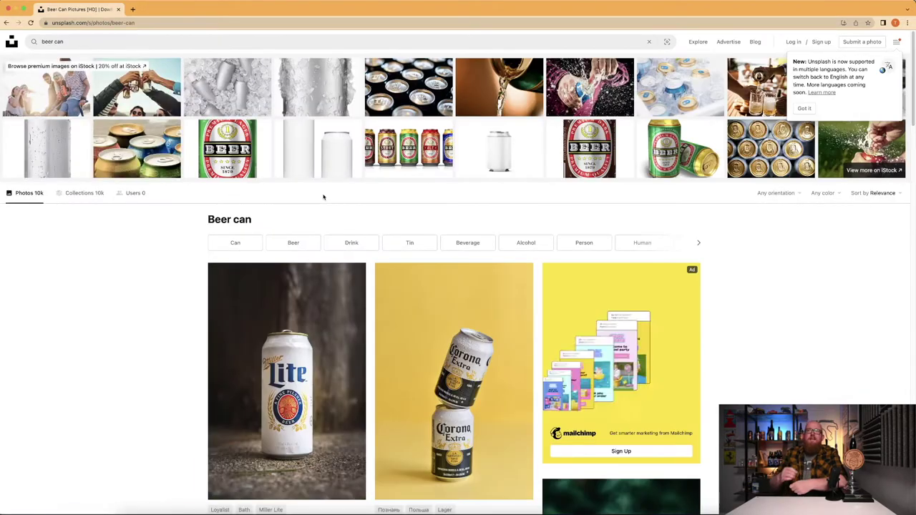
Step: Browse the Unsplash beer can results and open the Big Spruce hand-held can photo full size
scroll(765, 326, down, 4)
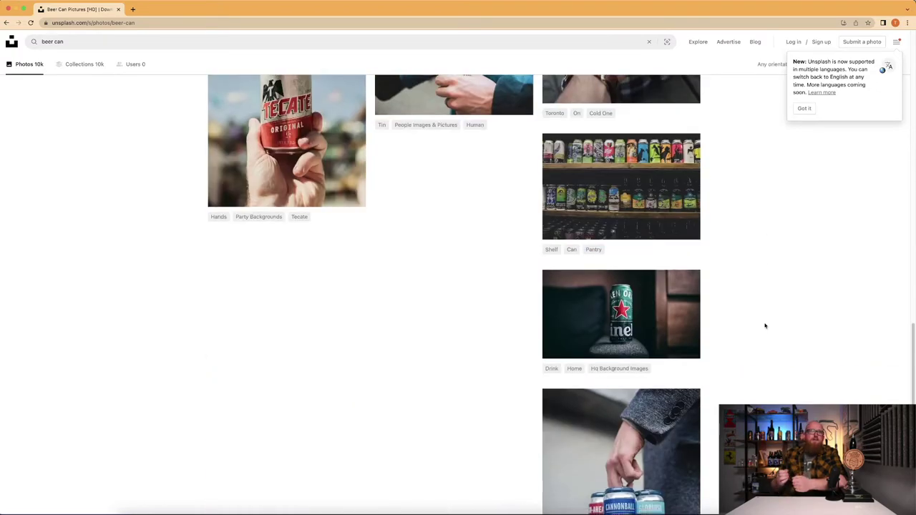
scroll(430, 472, up, 1)
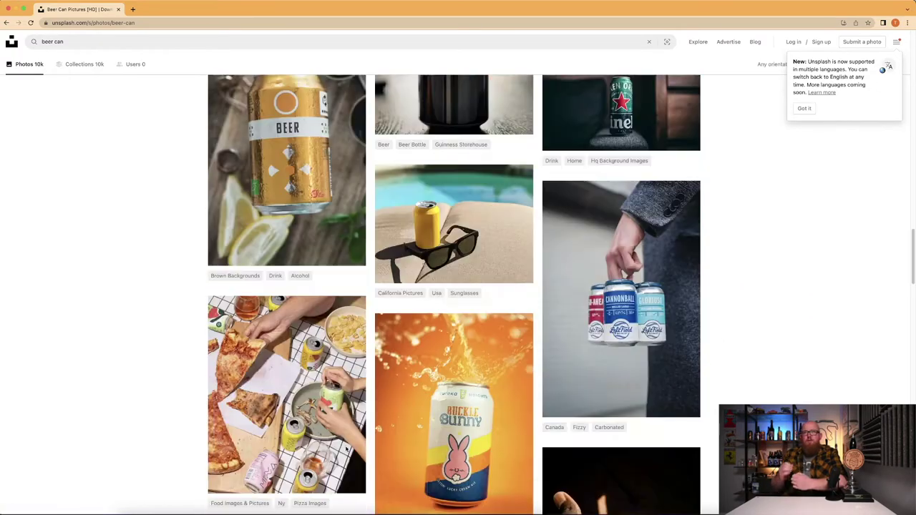
scroll(348, 449, down, 6)
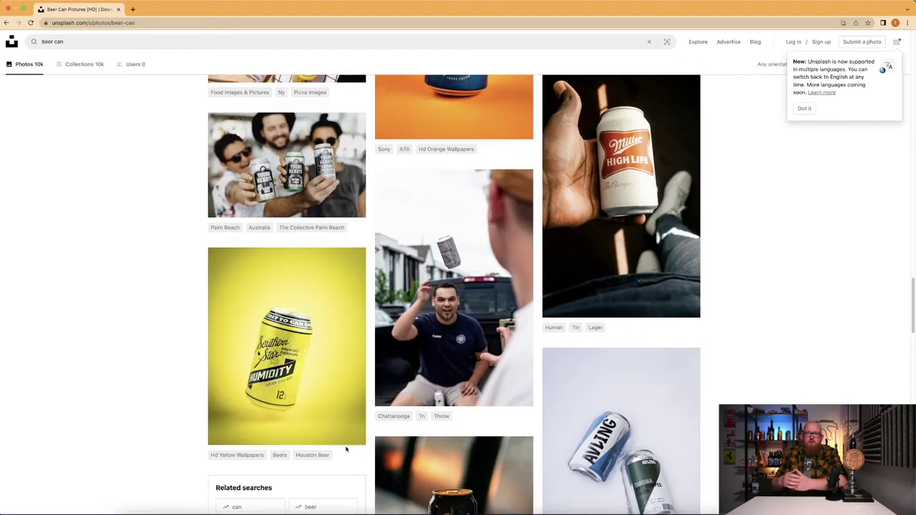
scroll(346, 449, down, 3)
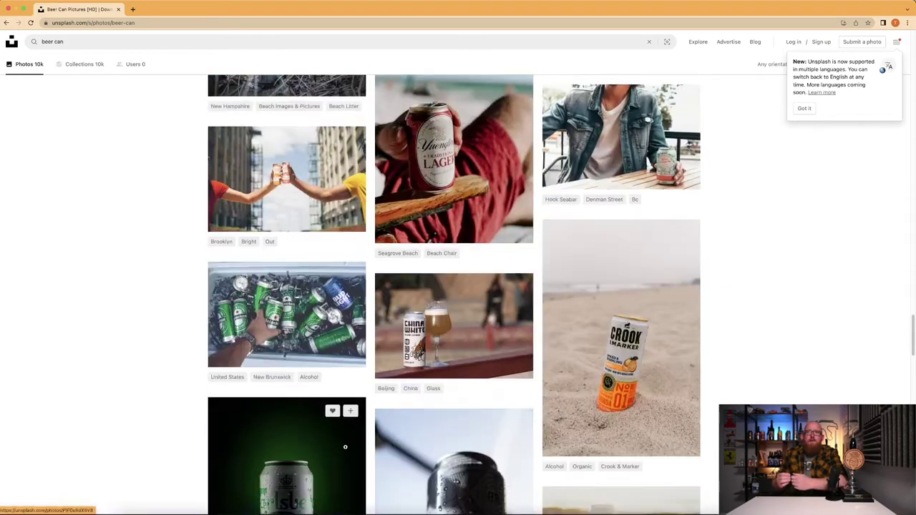
scroll(346, 449, down, 5)
scroll(345, 447, down, 6)
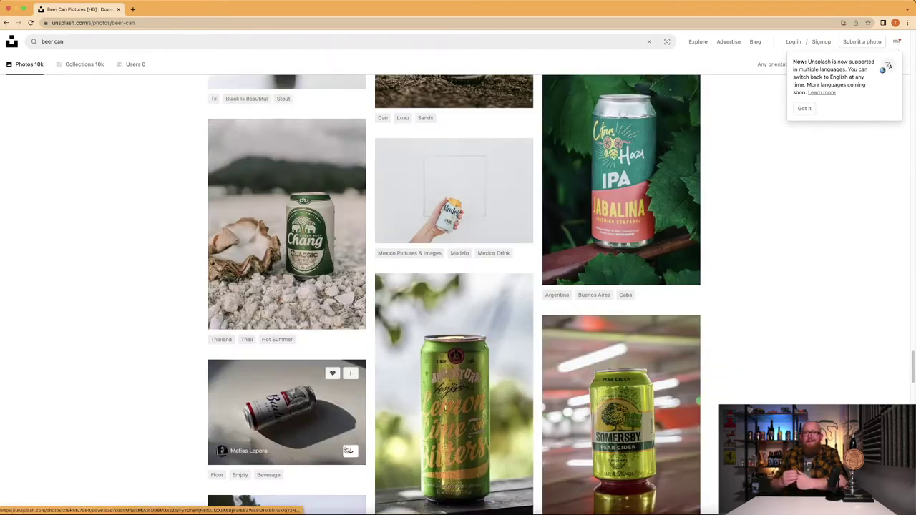
scroll(345, 447, down, 4)
scroll(168, 444, down, 10)
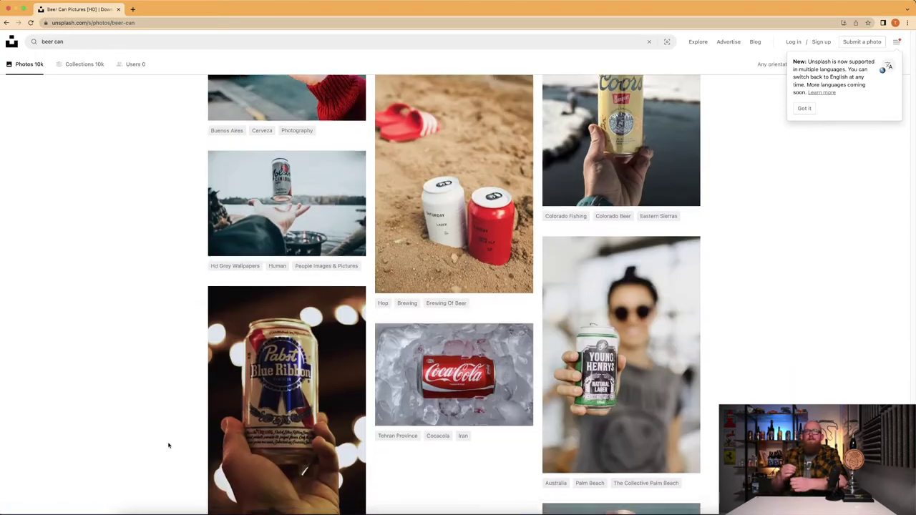
scroll(168, 445, down, 3)
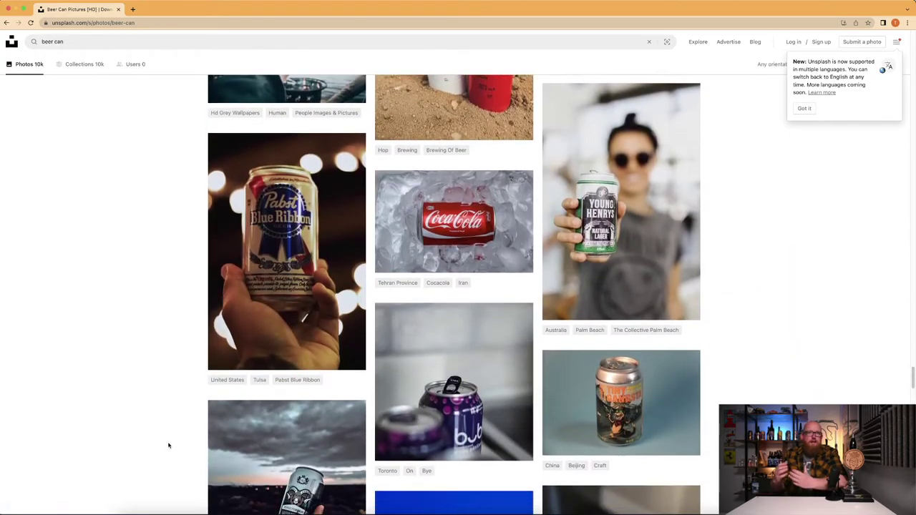
scroll(168, 446, down, 15)
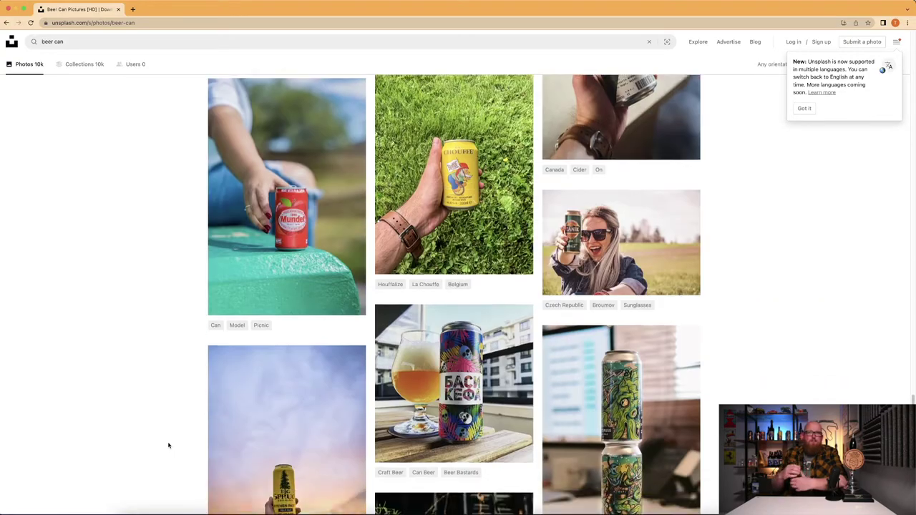
scroll(169, 445, down, 4)
scroll(168, 445, up, 6)
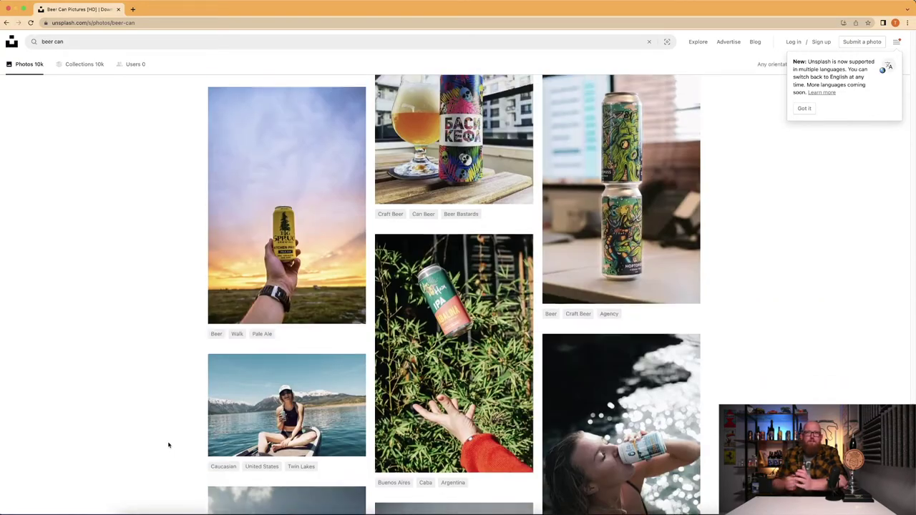
click(261, 330)
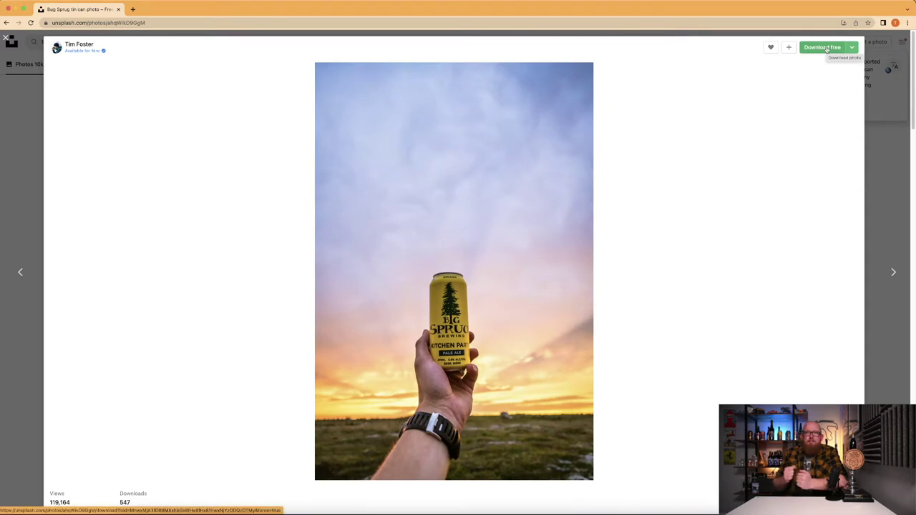
click(501, 206)
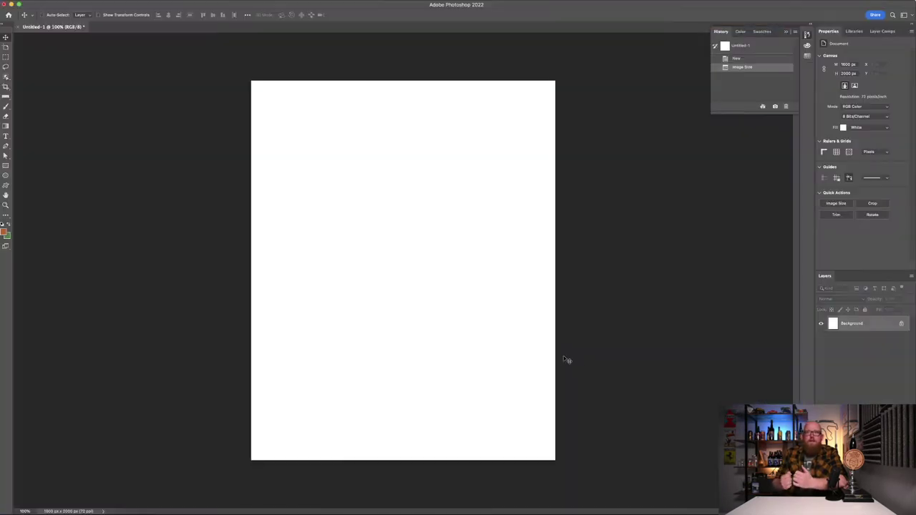
Step: Paste the Big Spruce photo as a new layer and scale it to the canvas
key(super+v)
key(super+t)
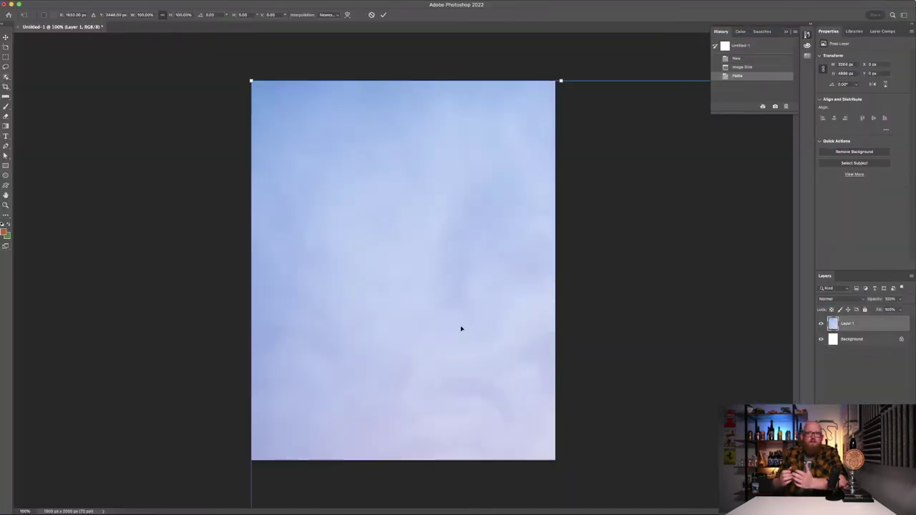
drag(252, 82, 215, 73)
drag(381, 98, 403, 4)
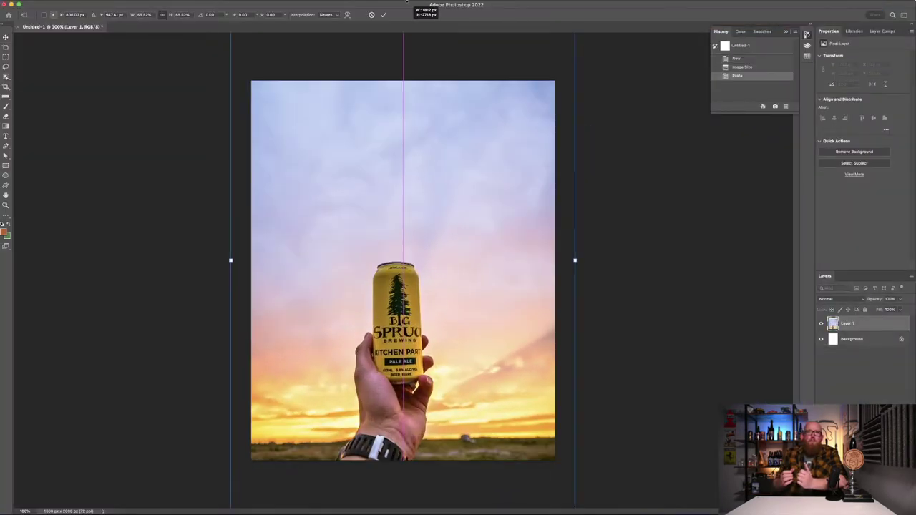
drag(403, 286, 403, 186)
drag(402, 419, 403, 483)
drag(403, 358, 403, 497)
Step: Enlarge the photo so the can fills the frame, shift the can upward, and commit
drag(422, 345, 419, 274)
drag(402, 471, 409, 465)
drag(401, 357, 422, 496)
drag(400, 287, 414, 413)
key(ctrl+minus)
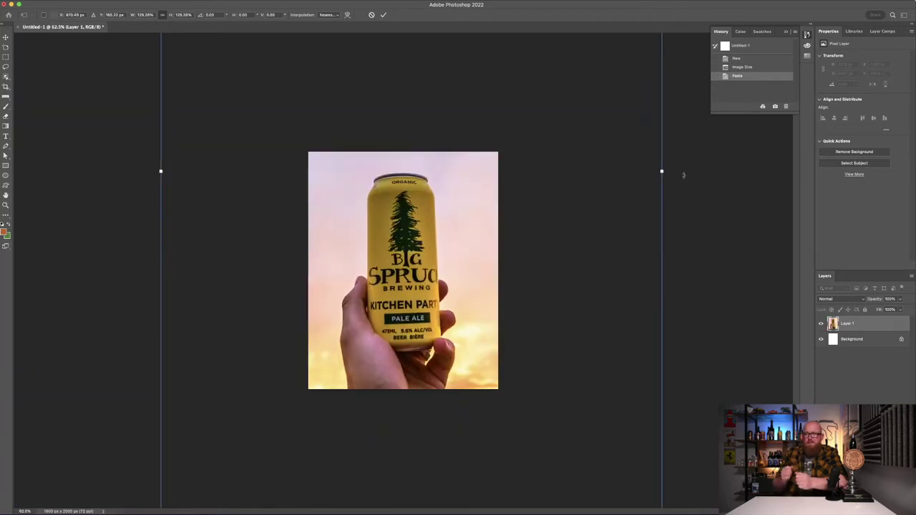
drag(392, 260, 380, 190)
key(Return)
key(ctrl+plus)
key(ctrl+plus)
key(l)
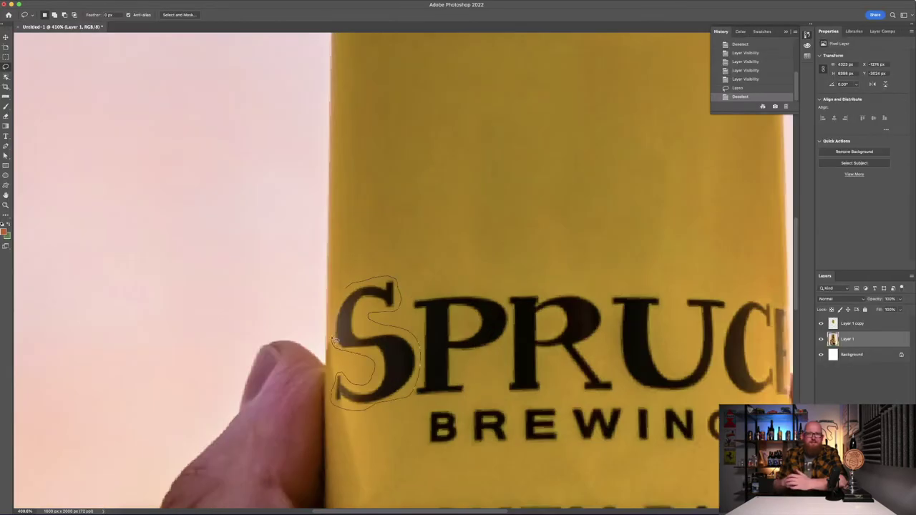
Step: Content-Aware Fill away the S, PRU and U letters of SPRUCE
drag(333, 340, 335, 342)
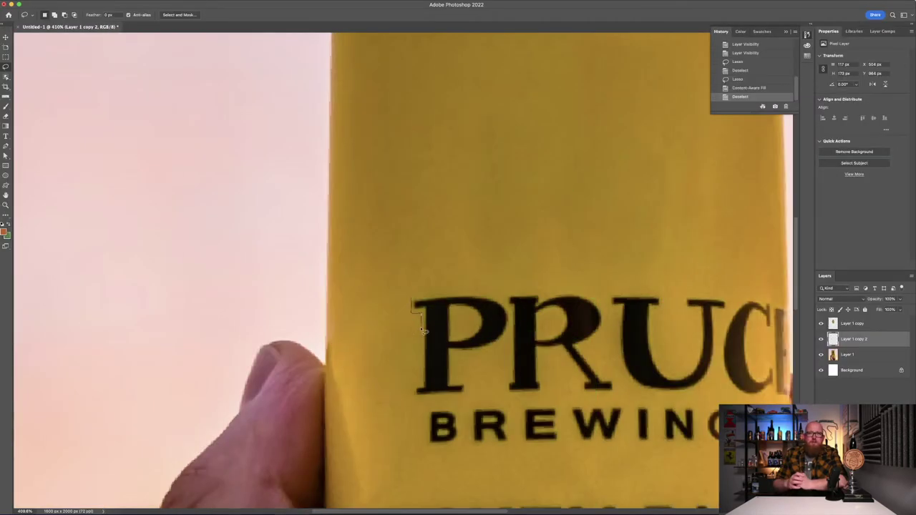
click(115, 127)
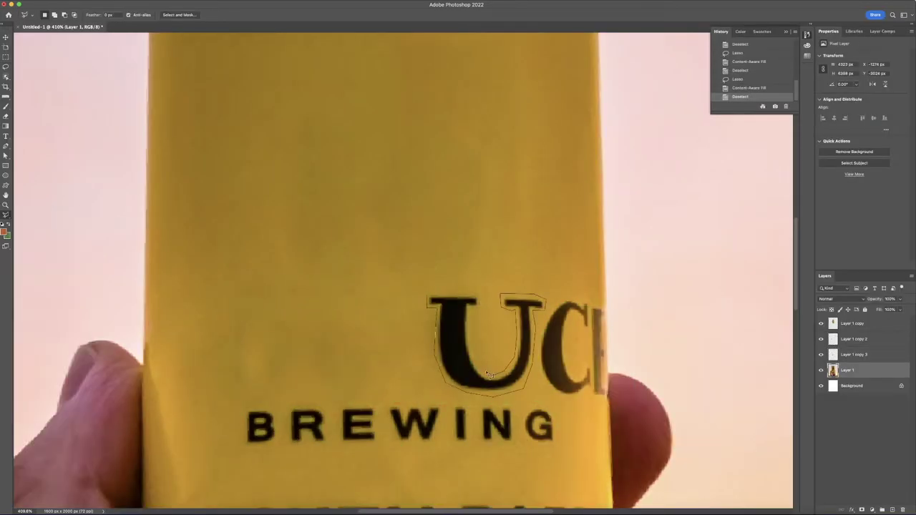
drag(489, 374, 476, 344)
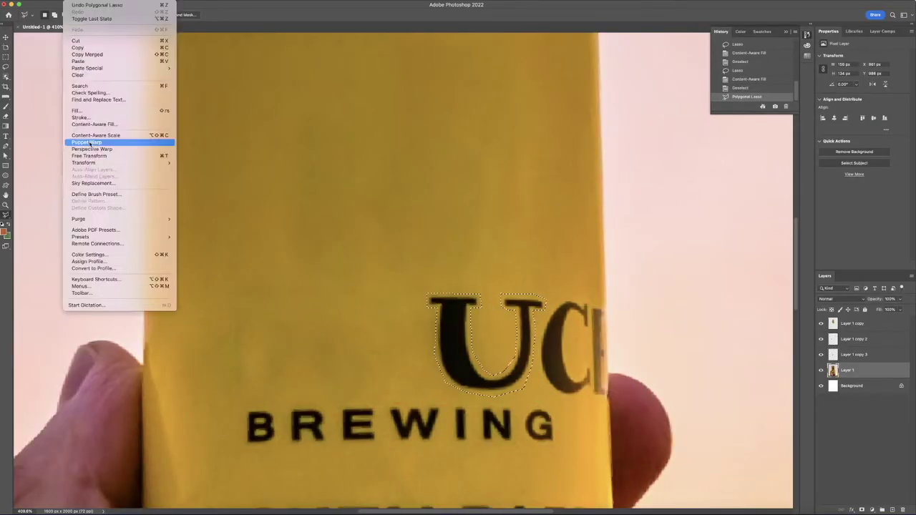
click(118, 141)
mouse_move(418, 350)
mouse_down()
mouse_move(264, 351)
mouse_move(250, 308)
mouse_move(172, 429)
mouse_up()
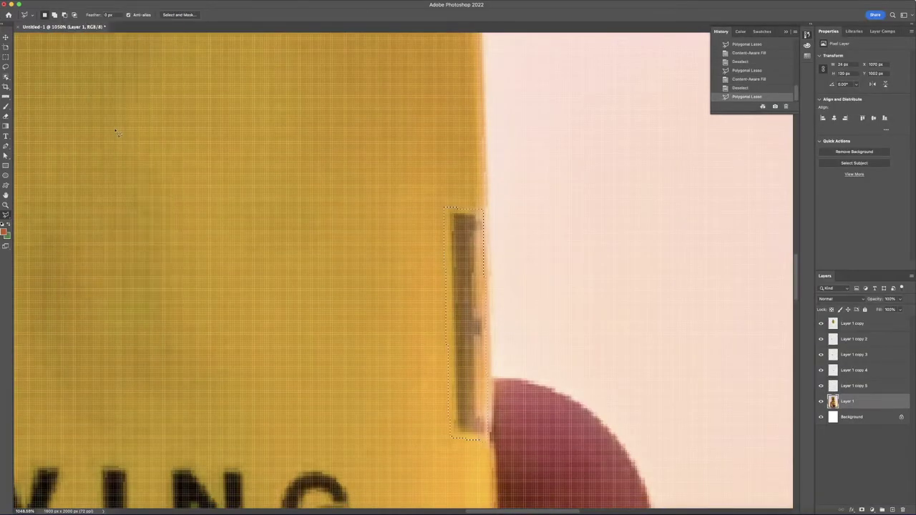
Step: Fill away the dark edge mark, excluding the sky from the sampling area
click(114, 123)
drag(483, 384, 428, 286)
scroll(430, 377, up, 5)
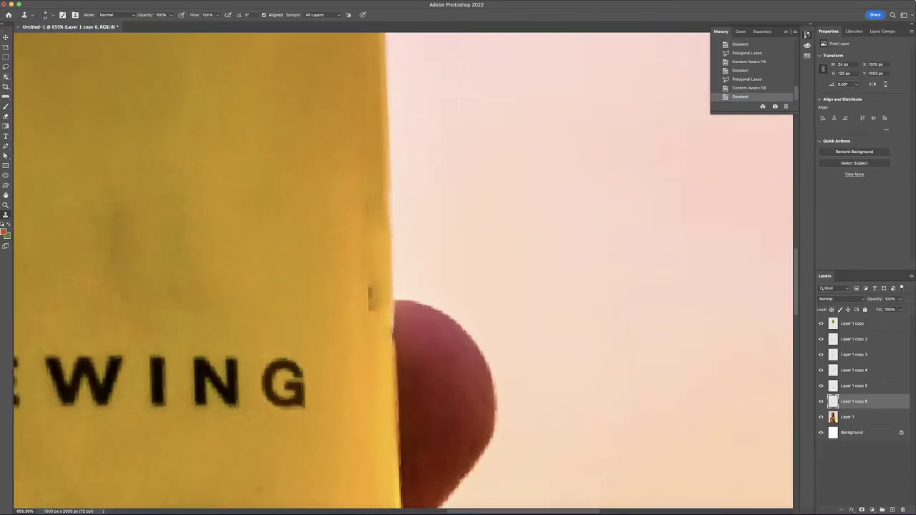
click(45, 14)
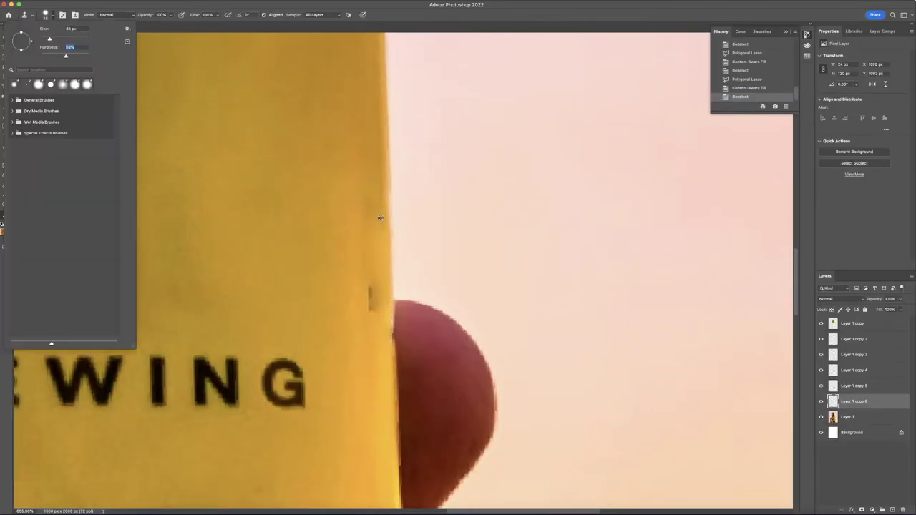
Step: Clone over the edge notch and fill away the BREWING and KI lettering
drag(378, 347, 373, 290)
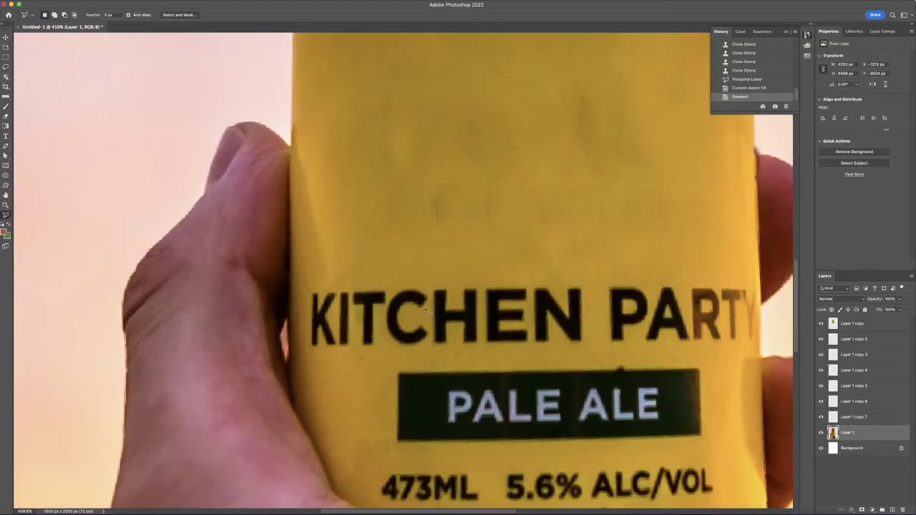
click(309, 290)
click(351, 289)
click(351, 349)
click(310, 349)
click(310, 290)
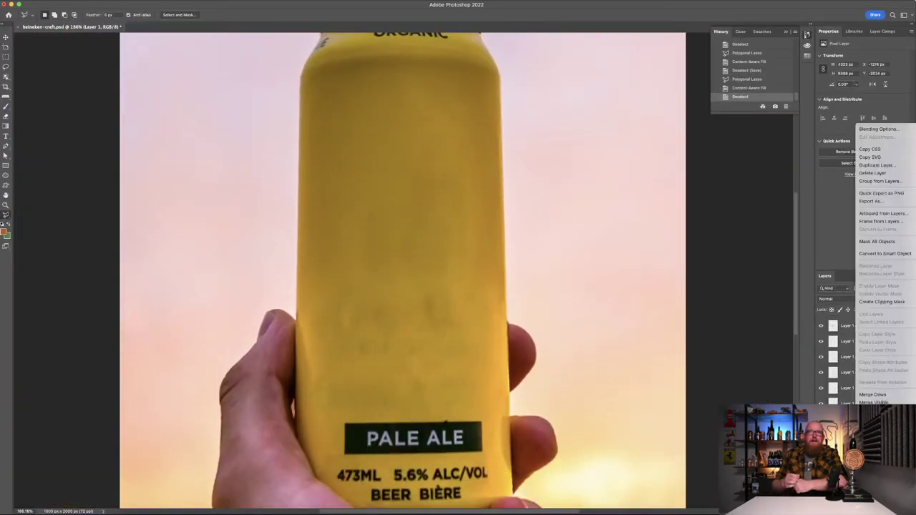
Step: Apply a Gaussian Blur to the selected can body
click(311, 399)
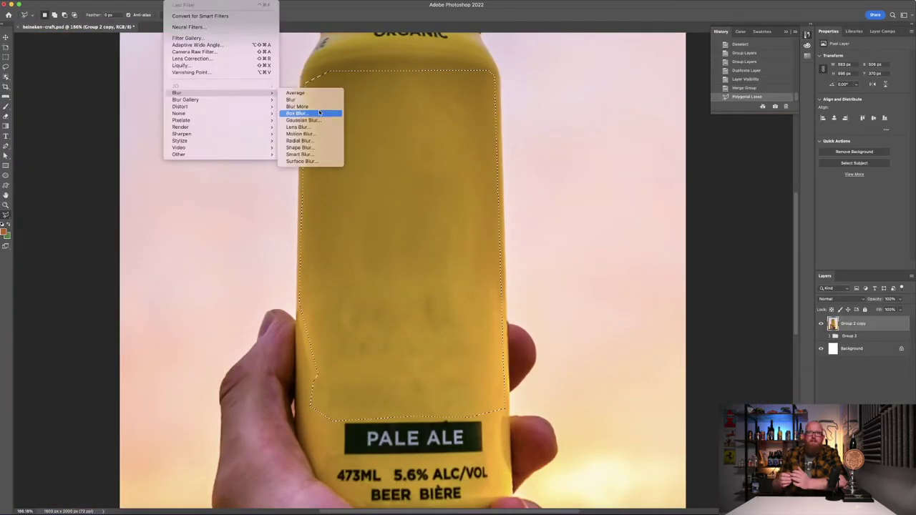
click(308, 113)
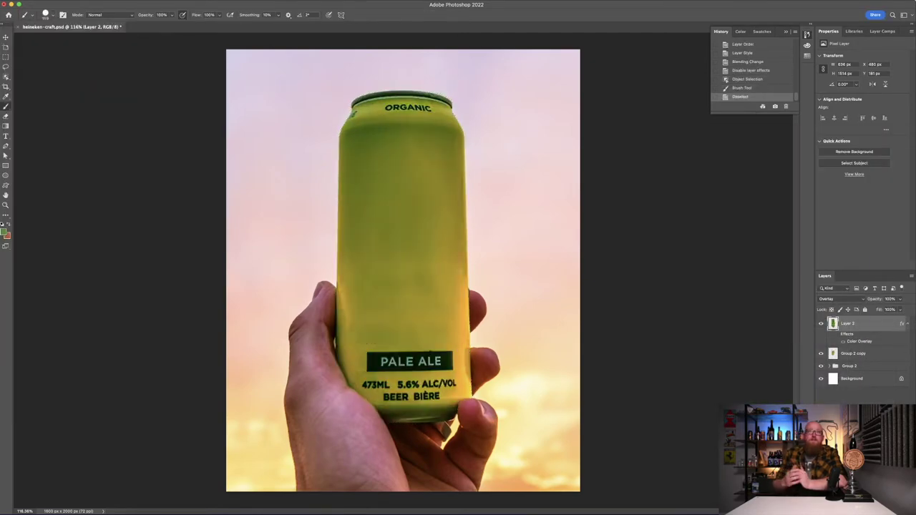
Step: Tint the can lime green with a Hue blend-mode colour layer and Hue/Saturation adjustment
click(830, 298)
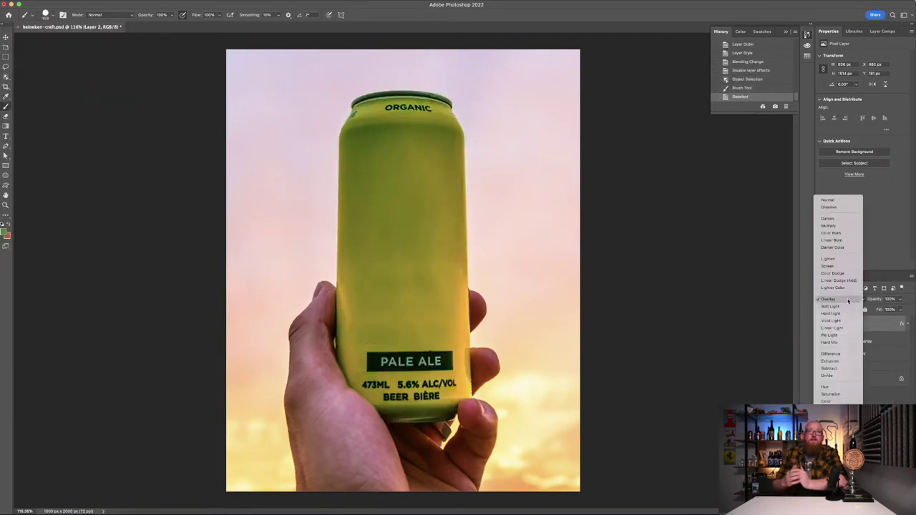
click(838, 384)
right_click(855, 326)
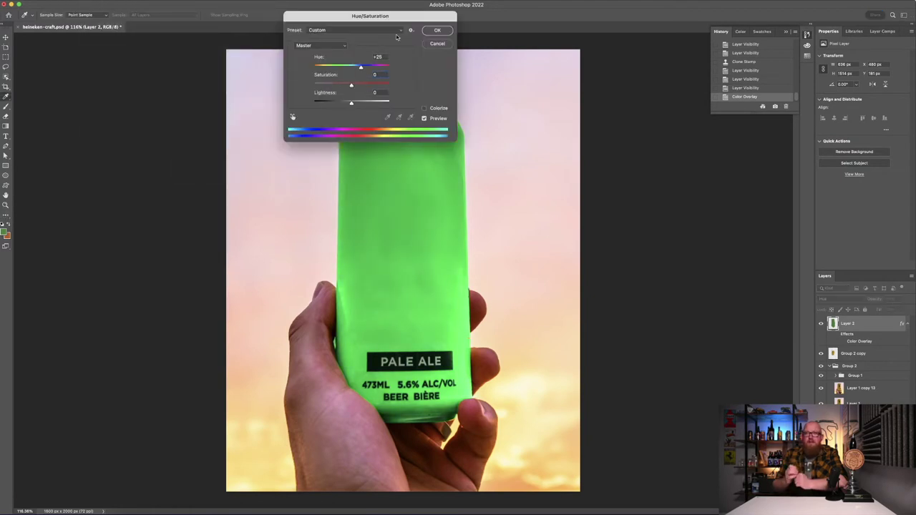
key(Return)
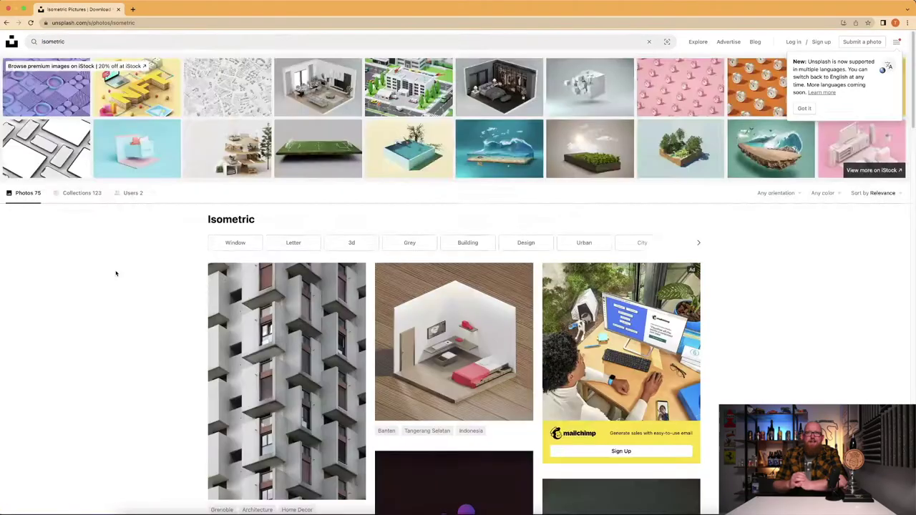
Step: Find the Heineken logo in Google Images, open its Brands of the World page, and download Heineken.eps
scroll(286, 286, down, 15)
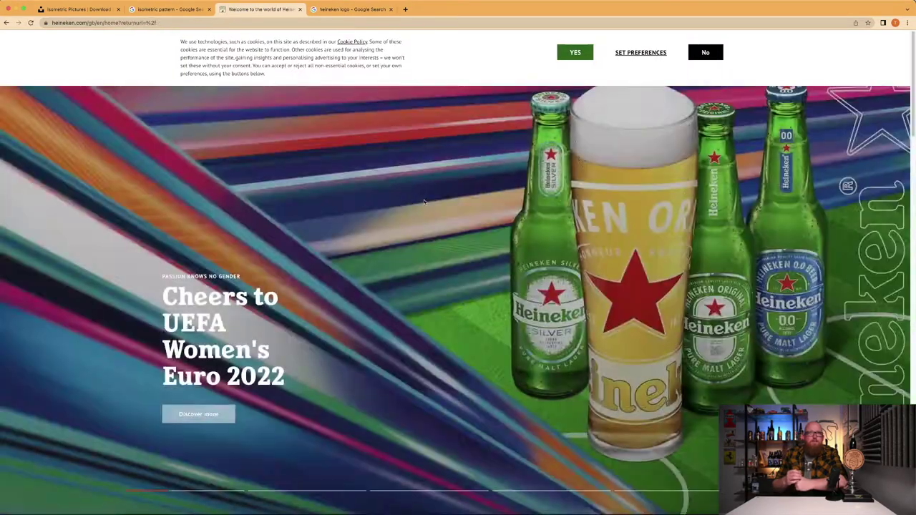
scroll(296, 363, down, 20)
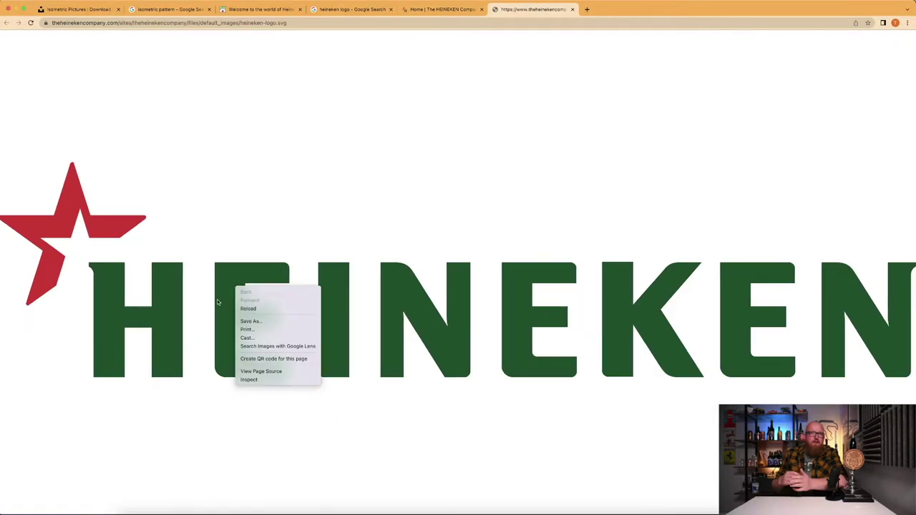
key(Escape)
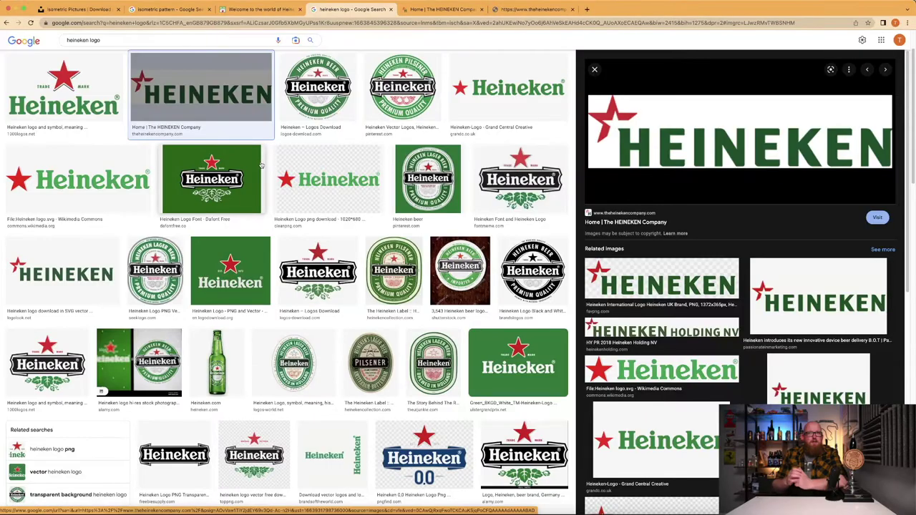
click(333, 458)
drag(740, 129, 443, 15)
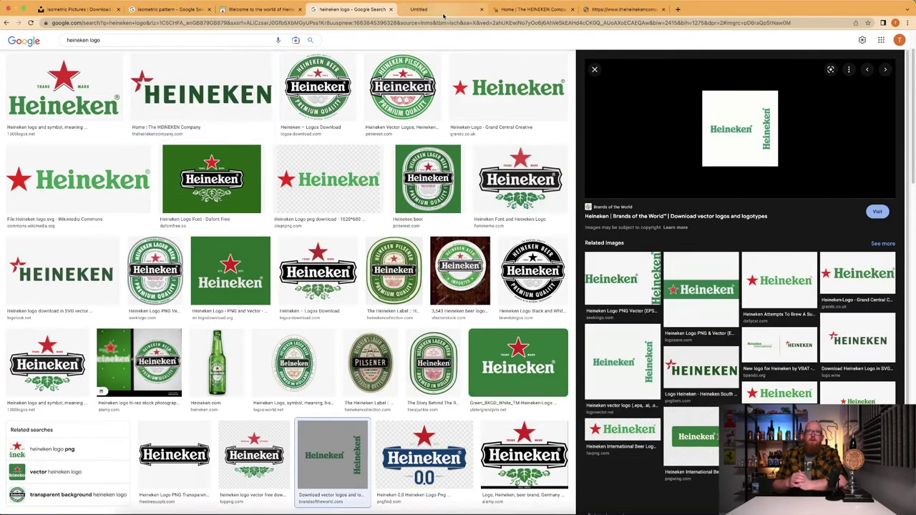
scroll(387, 287, down, 3)
right_click(47, 505)
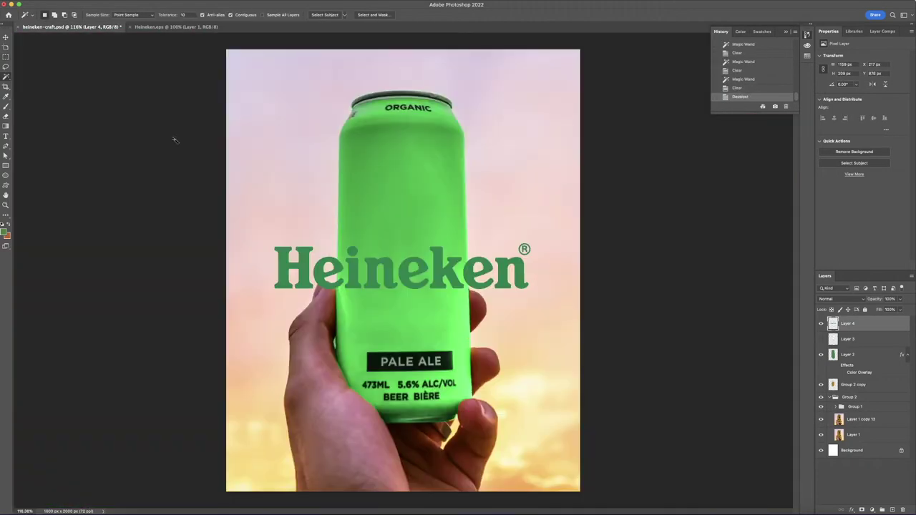
Step: Rotate the pasted Heineken logo slightly into place on the can
key(ctrl+t)
drag(543, 286, 546, 293)
key(Return)
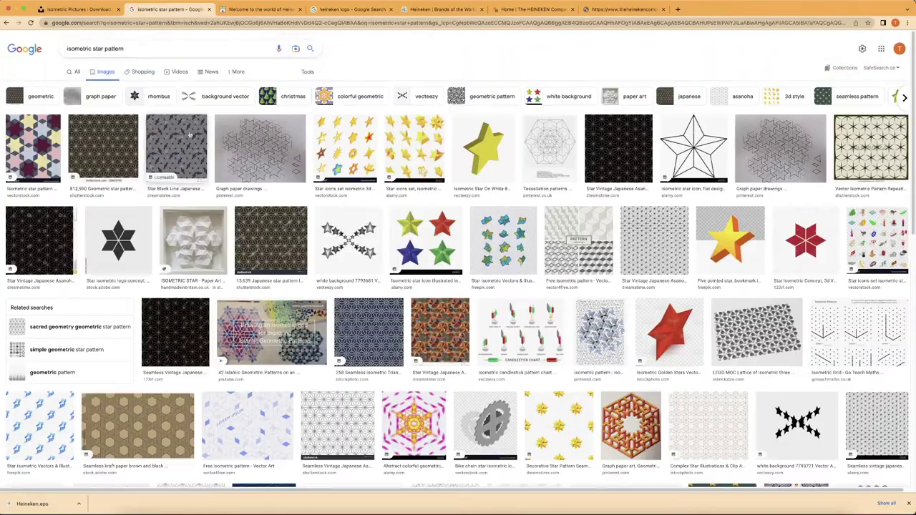
Step: Set the layer's blend mode to Hue and dismiss the Vecteezy attribution notice
scroll(458, 286, down, 5)
scroll(458, 286, down, 3)
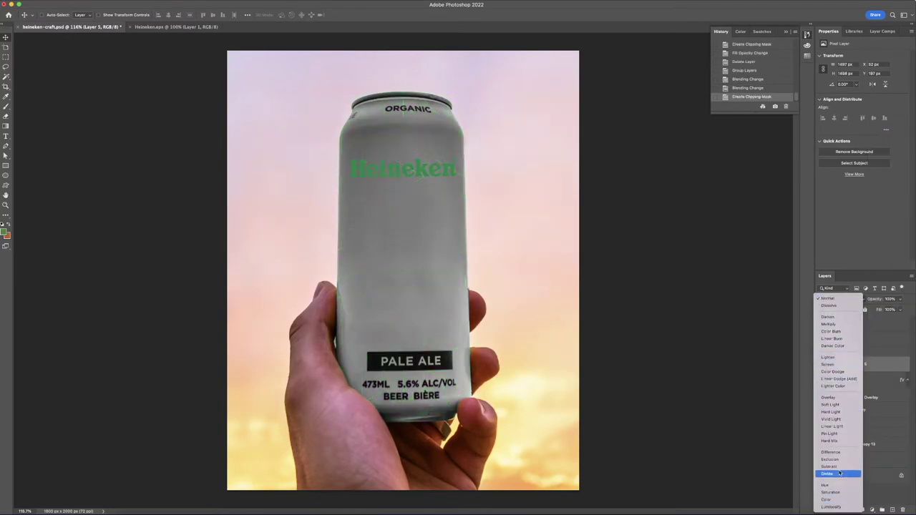
click(825, 485)
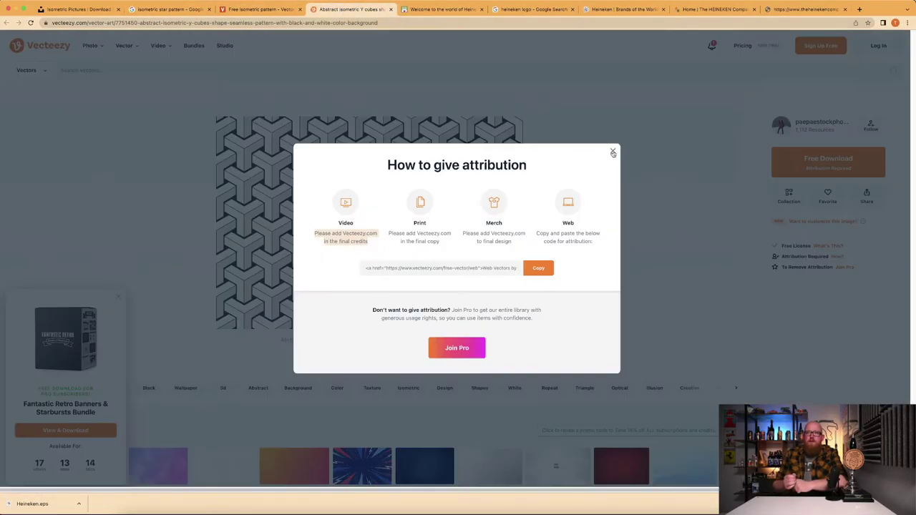
click(612, 153)
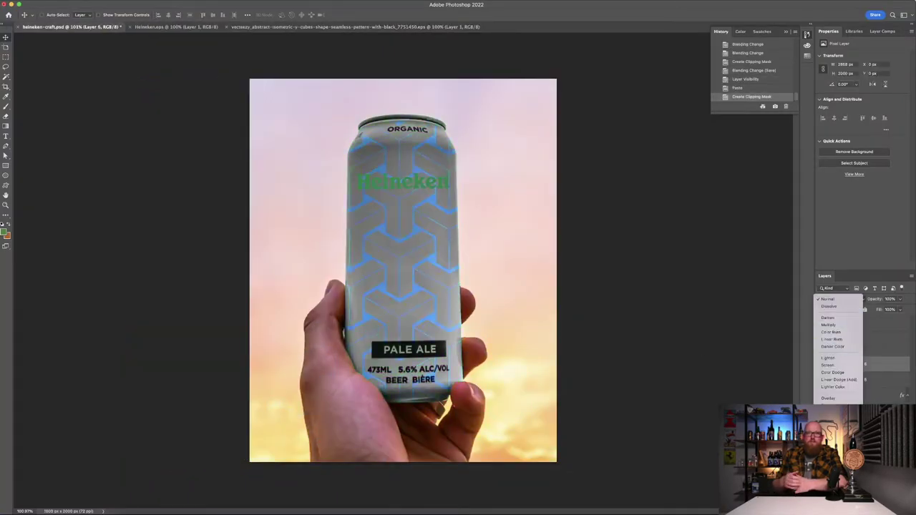
Step: Set the cube pattern to Multiply and draw a hexagon behind the Heineken wordmark
click(828, 298)
click(837, 298)
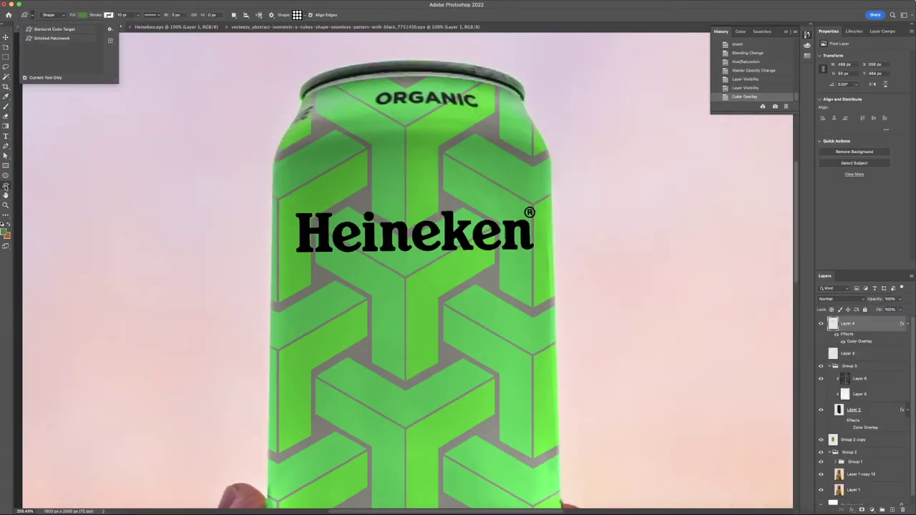
click(6, 214)
click(36, 460)
click(5, 215)
click(36, 451)
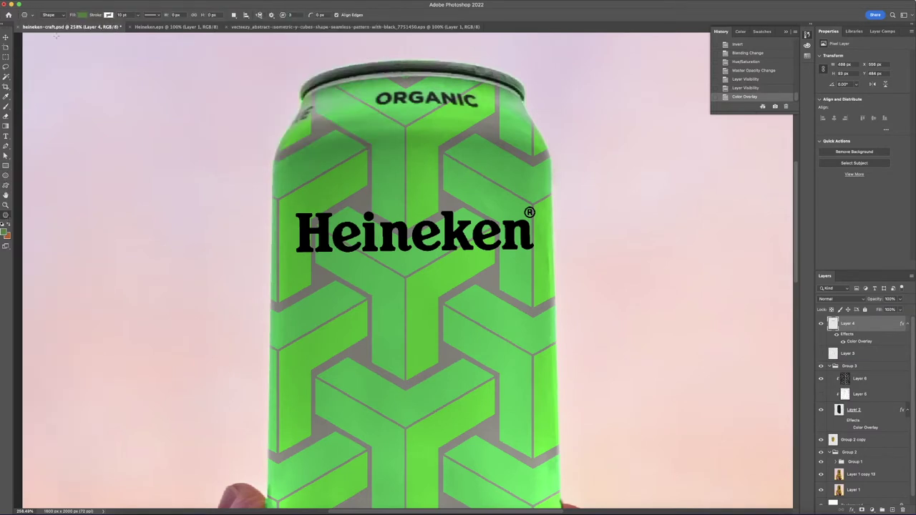
drag(445, 274, 588, 280)
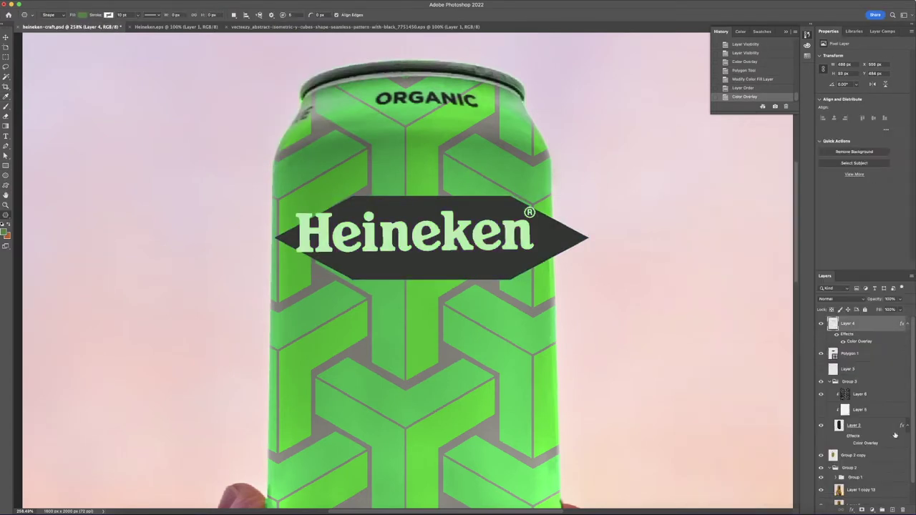
Step: Move the Heineken badge down above the label and rotate the hexagon slightly
click(168, 15)
drag(460, 238, 446, 198)
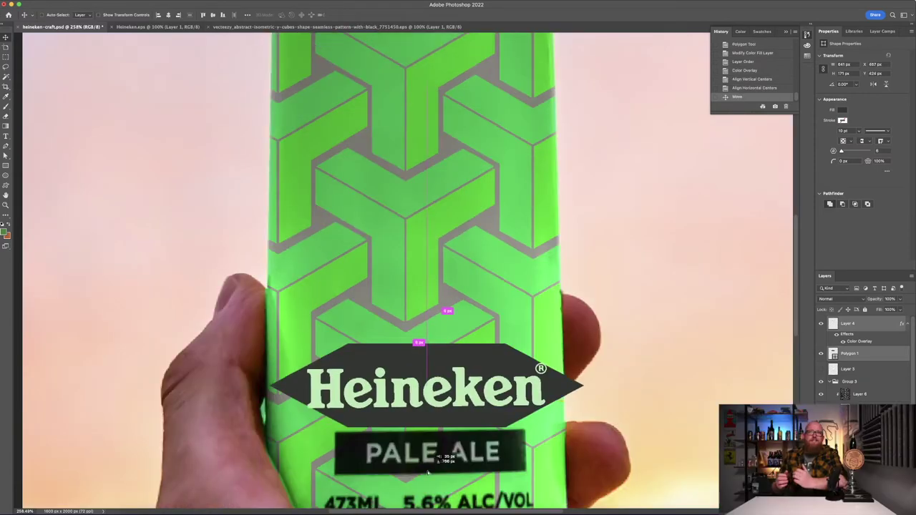
key(ctrl+t)
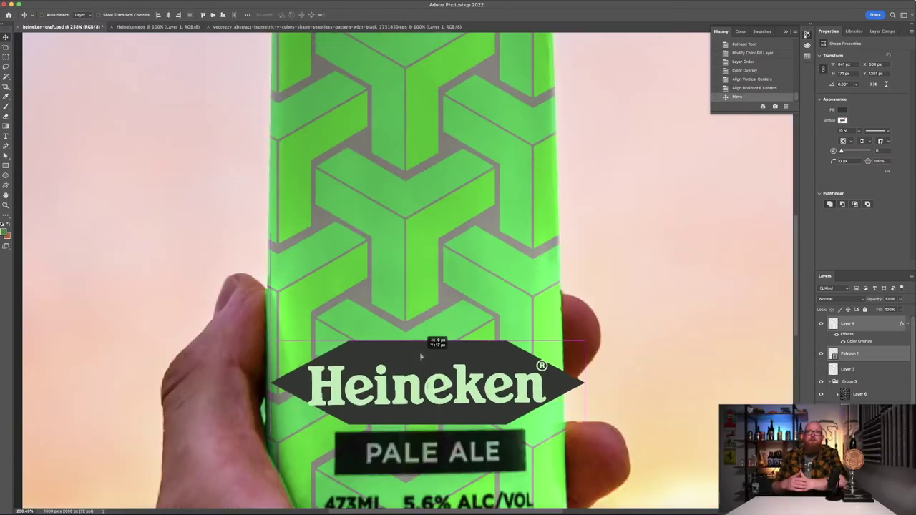
drag(623, 389, 624, 387)
key(Return)
click(430, 386)
Step: Shrink the wordmark slightly and widen and flatten the hexagon badge
key(ctrl+t)
drag(427, 364, 428, 371)
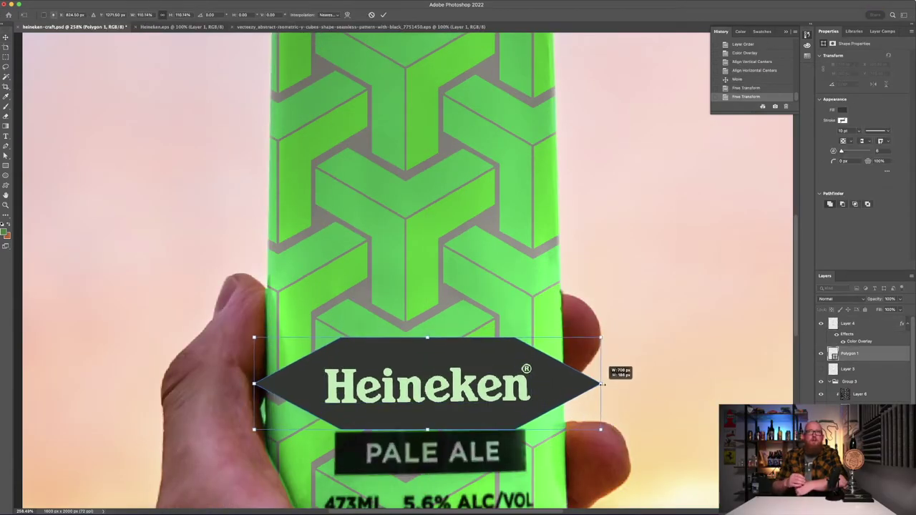
drag(587, 383, 619, 383)
key(Return)
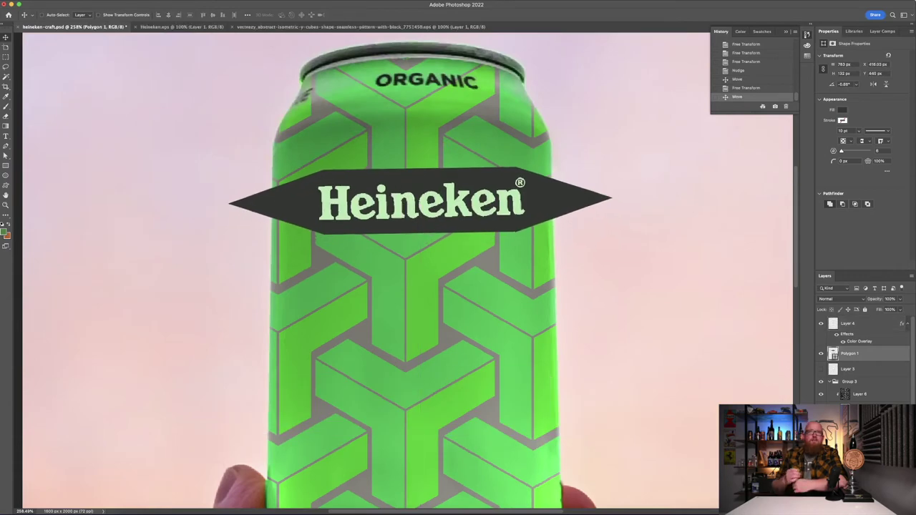
Step: Undo the clipping mask and test the dark overlay's opacity on the layer
key(super+z)
right_click(859, 354)
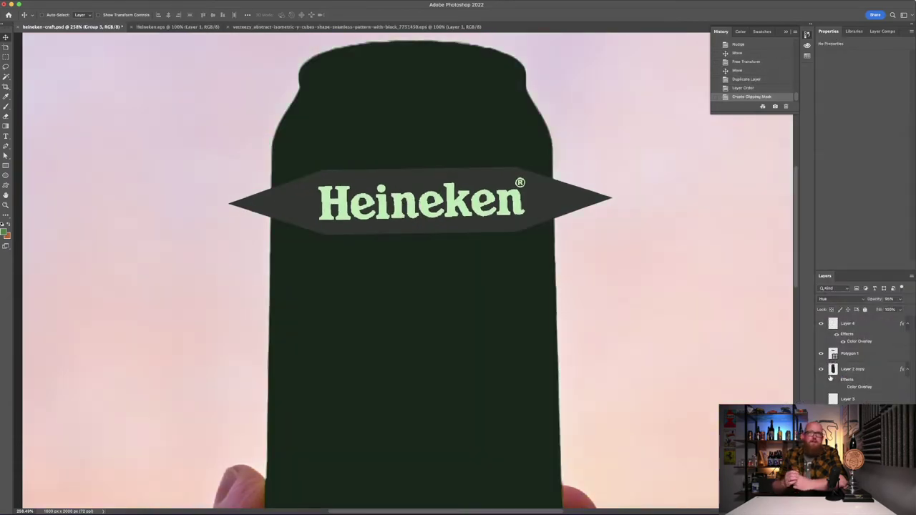
mouse_move(900, 309)
mouse_down()
mouse_move(867, 312)
mouse_move(904, 313)
mouse_up()
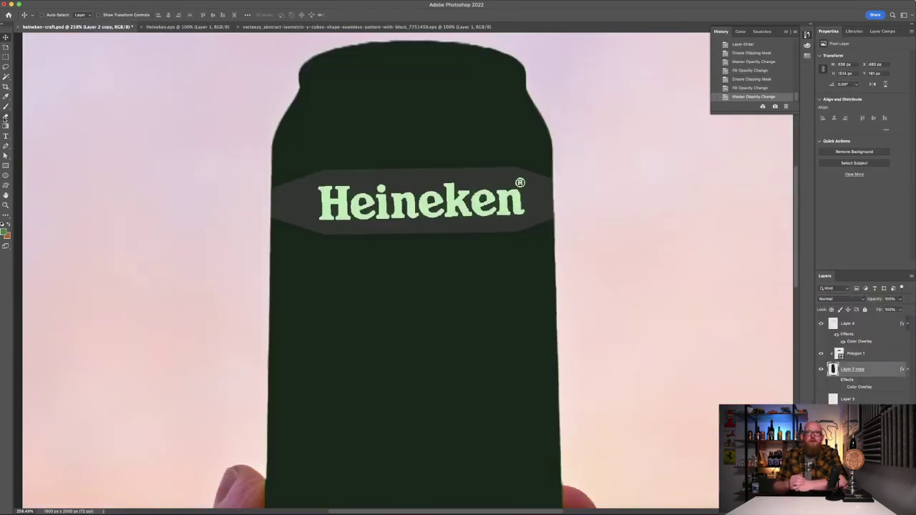
click(6, 215)
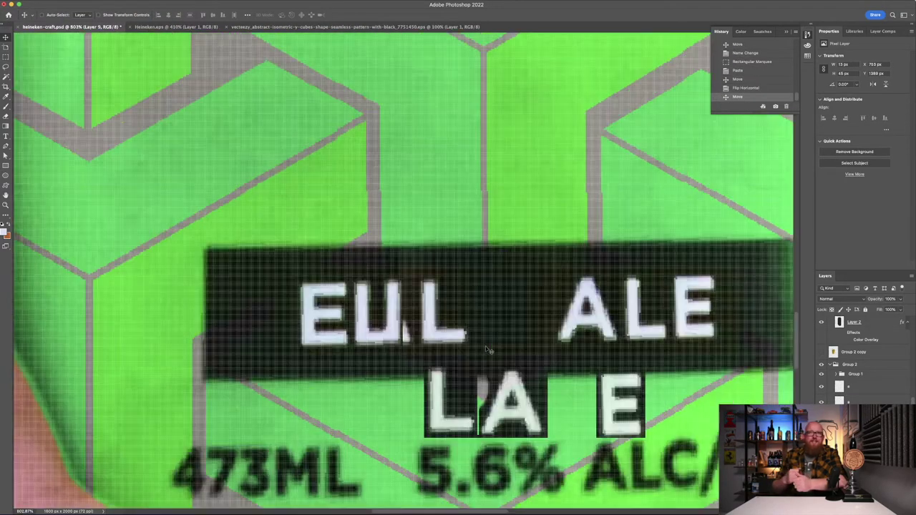
Step: Add white condensed 'EURO LAGER' text over the can's dark label band
drag(345, 250, 641, 292)
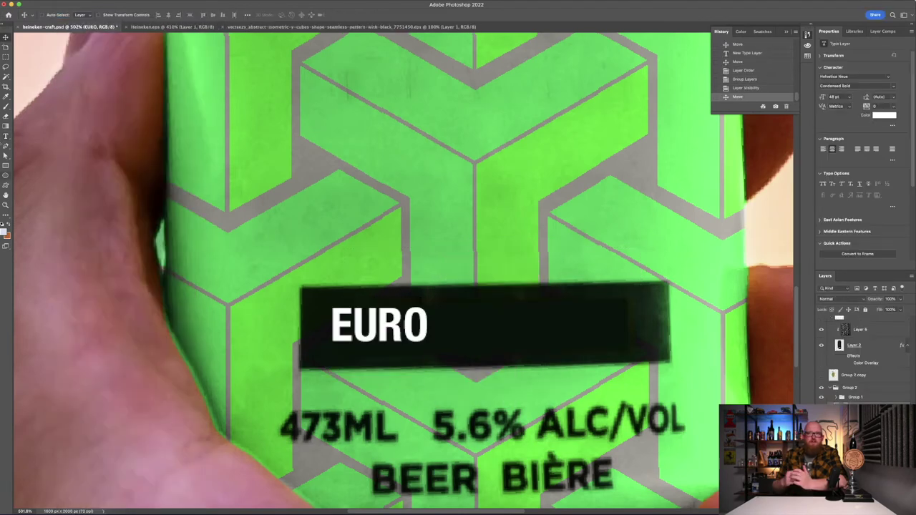
text(LAGER)
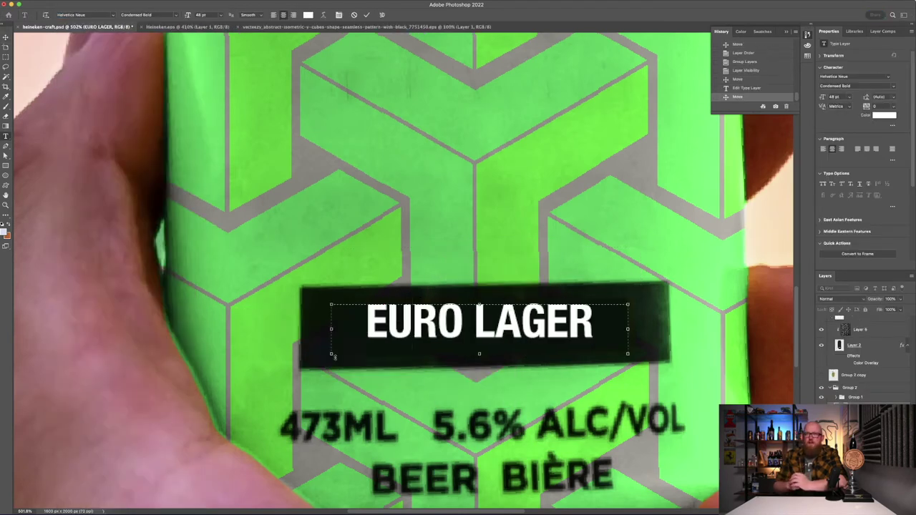
text(z)
key(super+1)
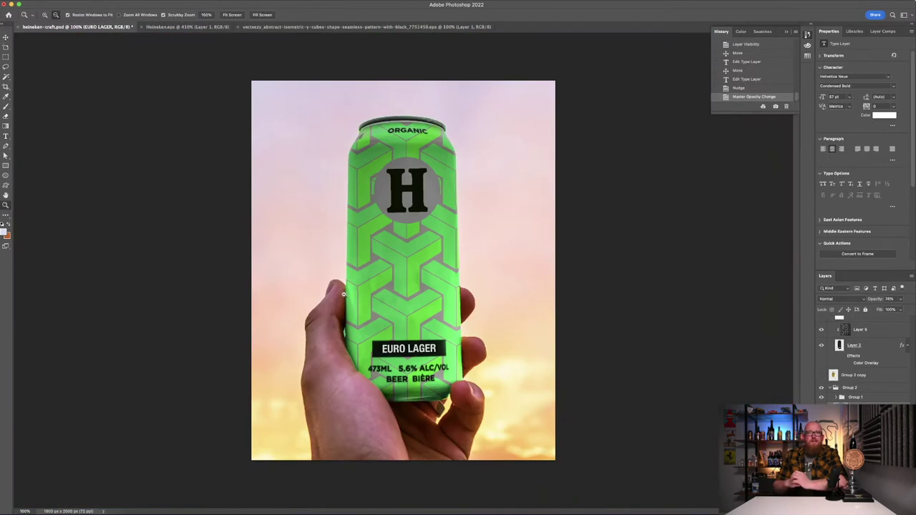
double_click(863, 367)
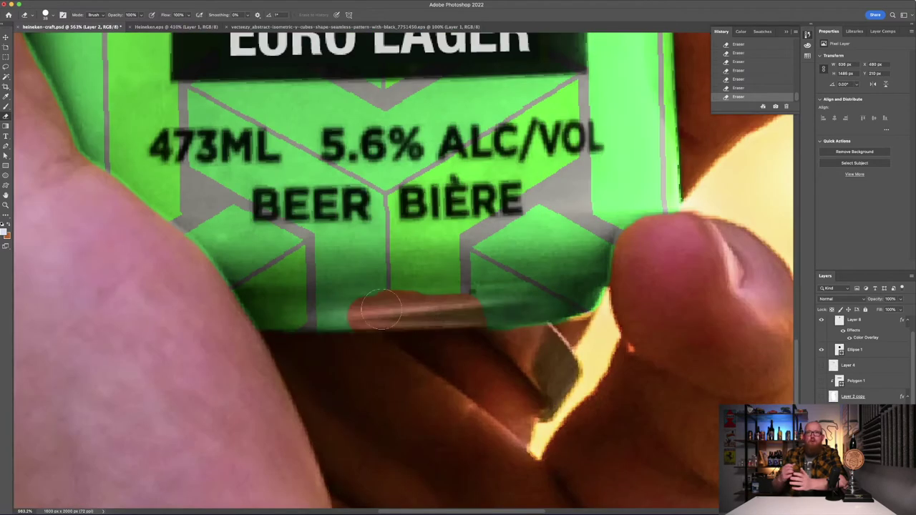
Step: Erase the green overspill along the can's bottom rim, then save and fit the canvas
drag(401, 236, 551, 237)
key(super+z)
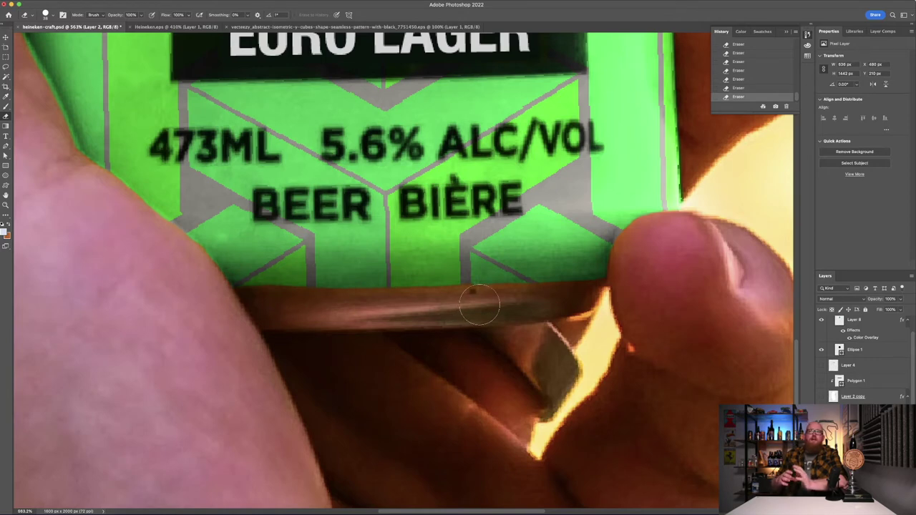
key(super+s)
key(super+0)
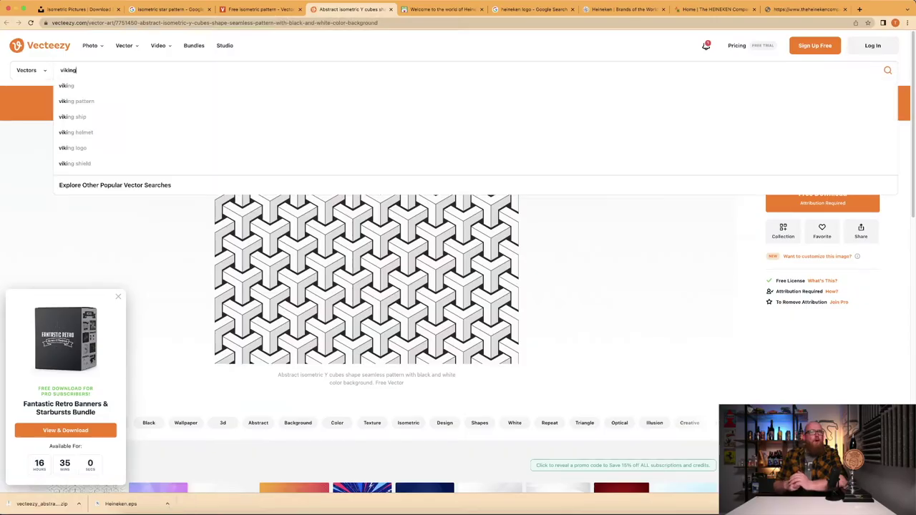
key(Return)
Step: Pick a crossed-axes emblem from the Vecteezy results and paste it onto the can
scroll(276, 231, down, 3)
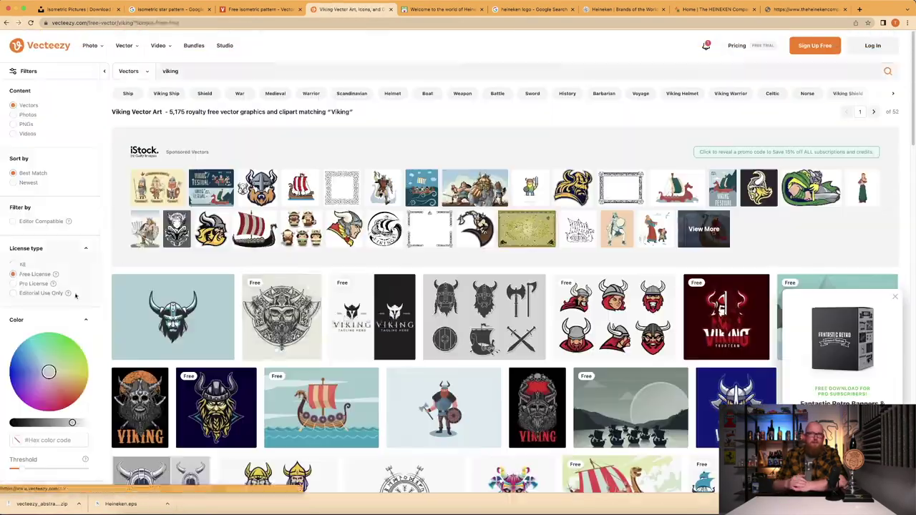
scroll(162, 366, down, 4)
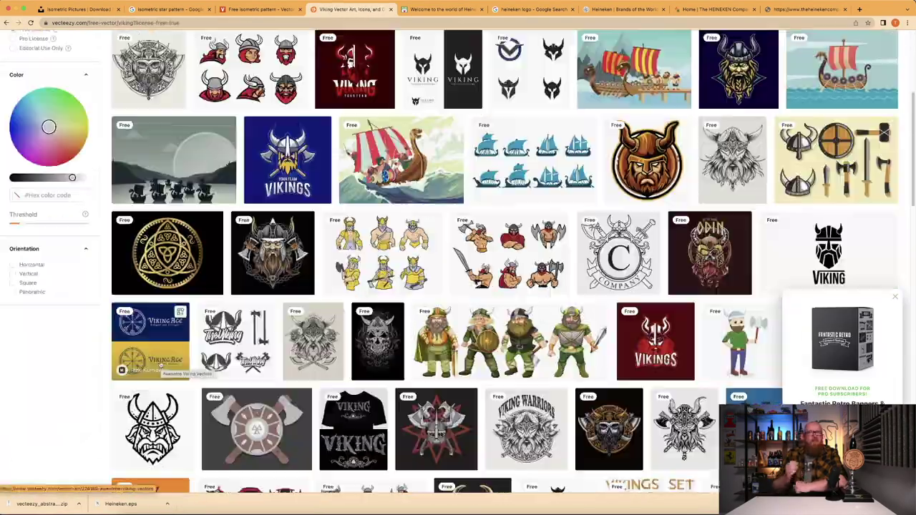
scroll(162, 370, down, 3)
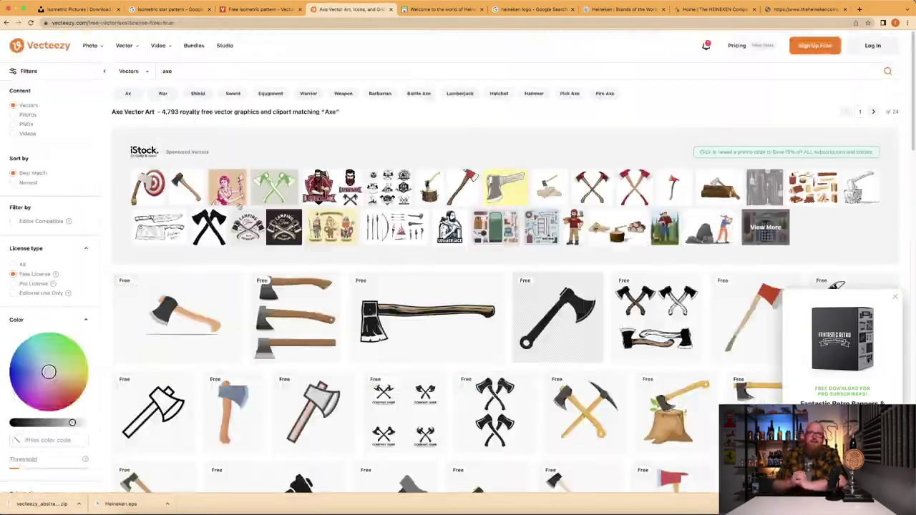
scroll(315, 304, down, 8)
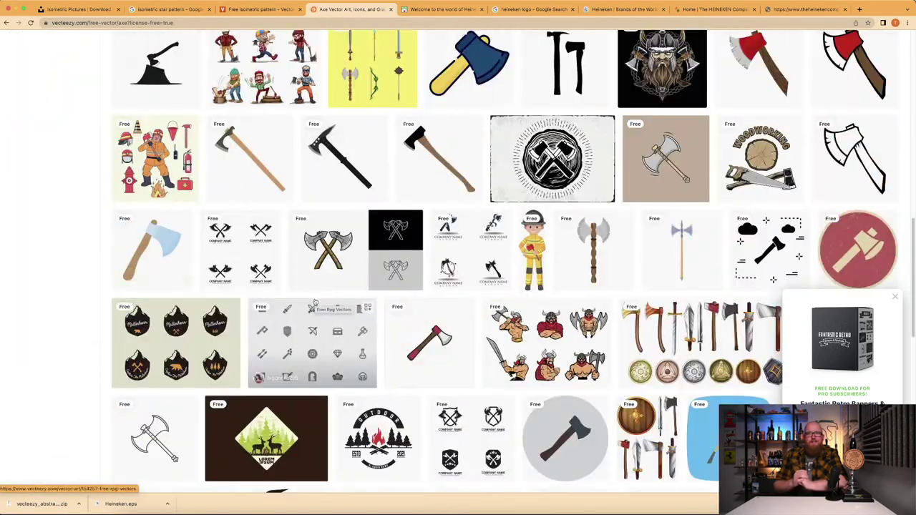
scroll(315, 304, down, 8)
scroll(314, 304, up, 8)
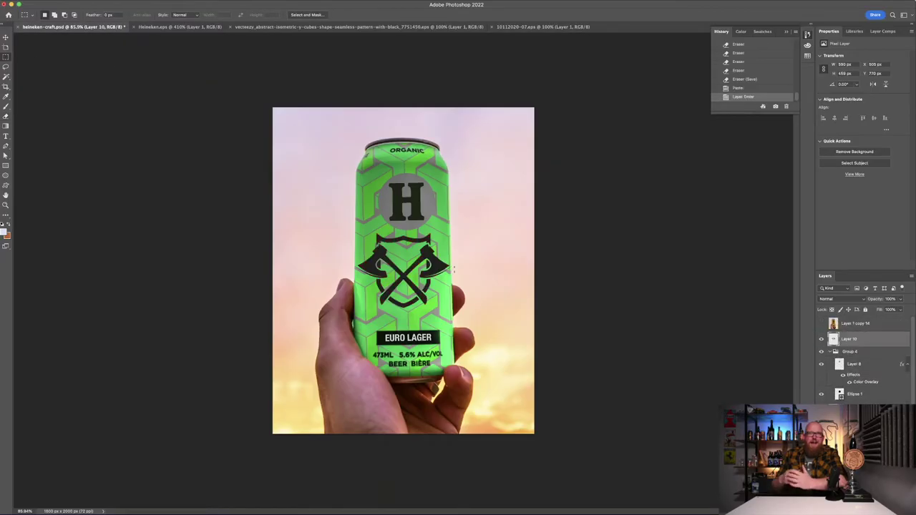
key(super+plus)
drag(413, 272, 413, 296)
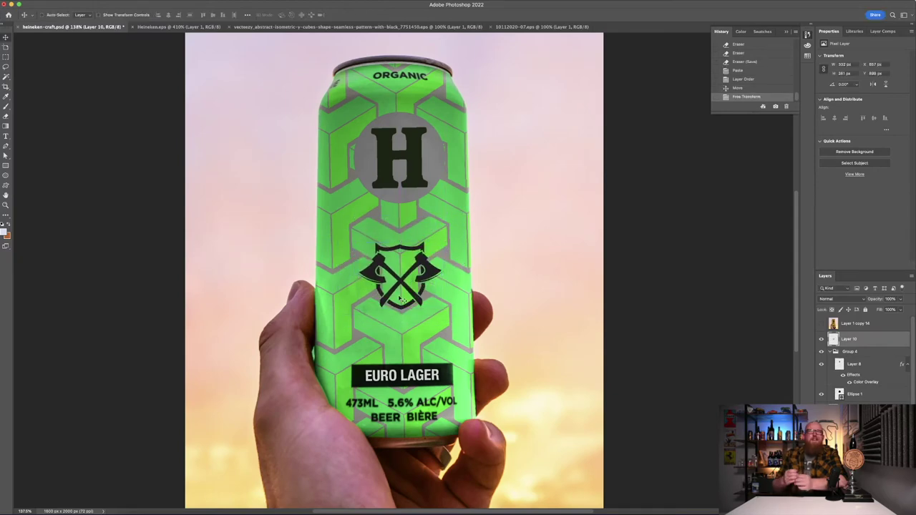
Step: Change Layer 2 copy's opacity and blend mode, and hide the pattern layers to reveal the yellow can
scroll(883, 389, down, 1)
click(883, 388)
mouse_move(875, 299)
mouse_down()
mouse_move(851, 298)
mouse_move(887, 299)
mouse_up()
click(833, 299)
click(834, 193)
drag(821, 392, 821, 358)
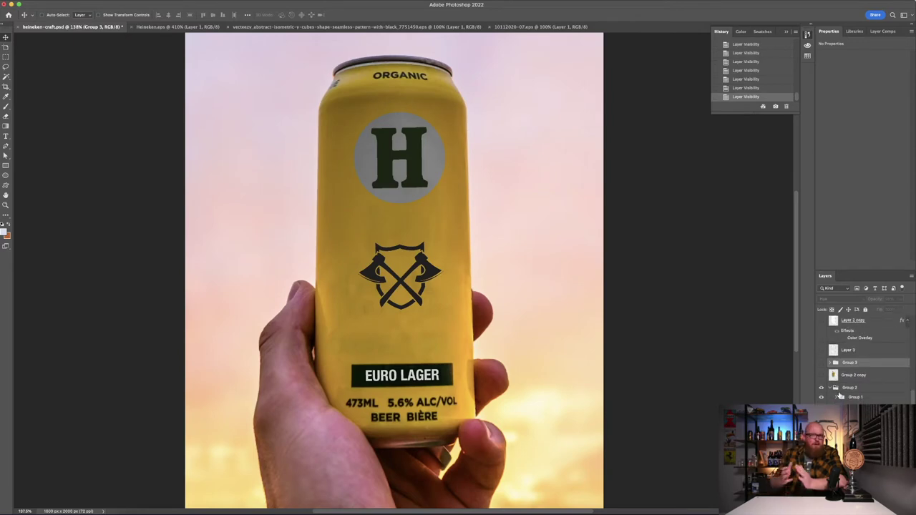
drag(863, 384, 863, 373)
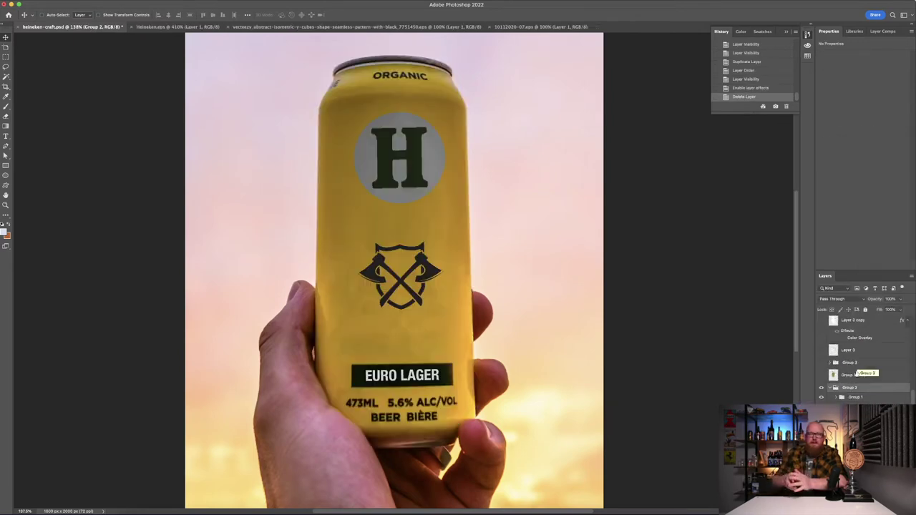
Step: Merge the can group and copy the Object-Selected can onto its own layer
right_click(855, 375)
click(880, 293)
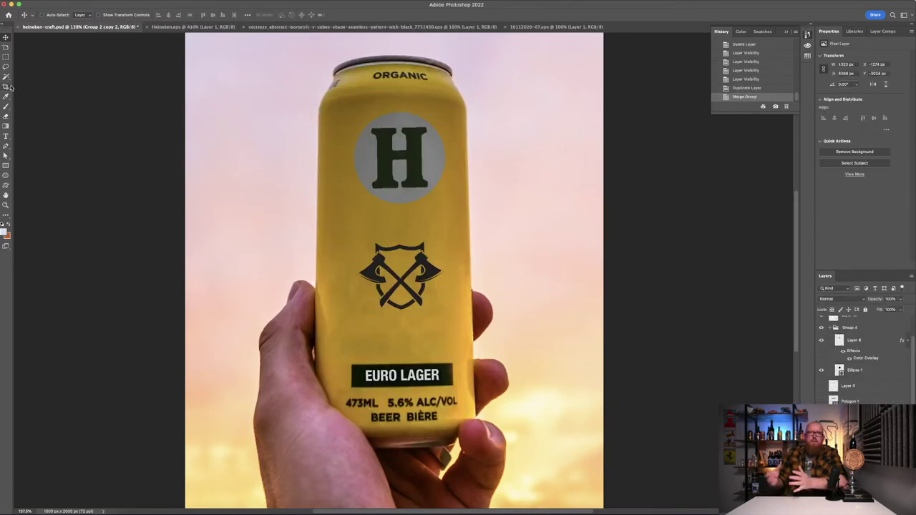
click(332, 154)
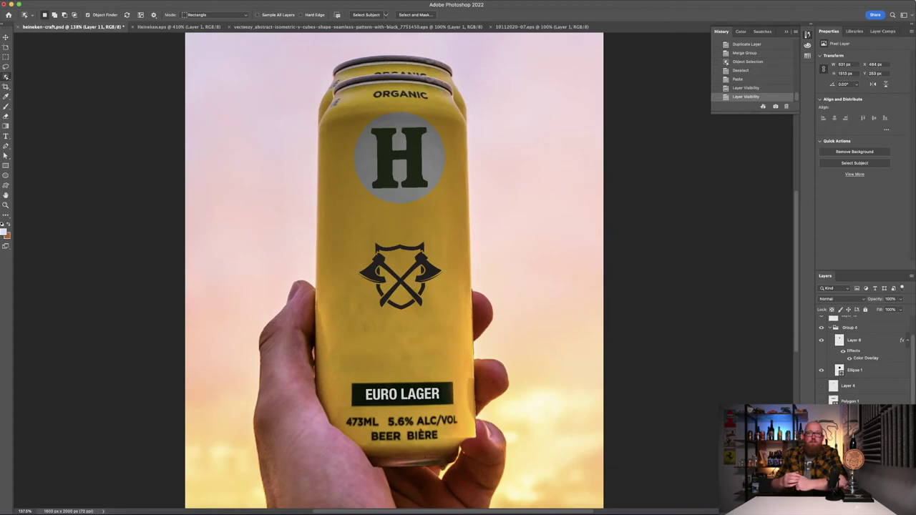
key(v)
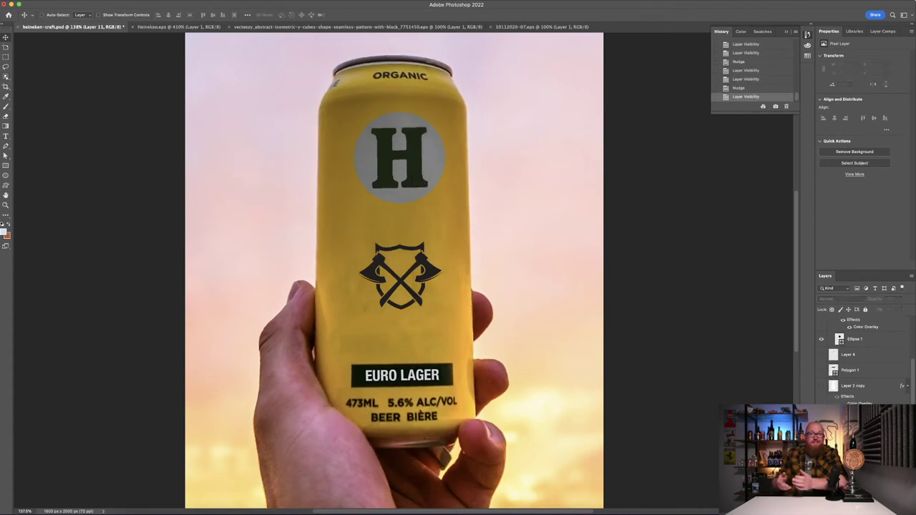
Step: Shift the can's hue to green, blend it with Multiply, and move the axe emblem over the H
key(super+u)
drag(614, 221, 643, 220)
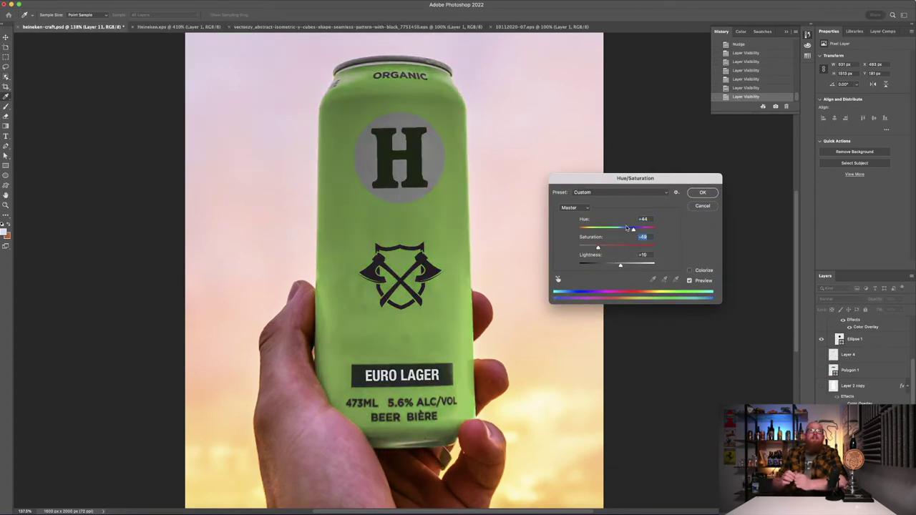
key(Return)
click(843, 299)
click(834, 127)
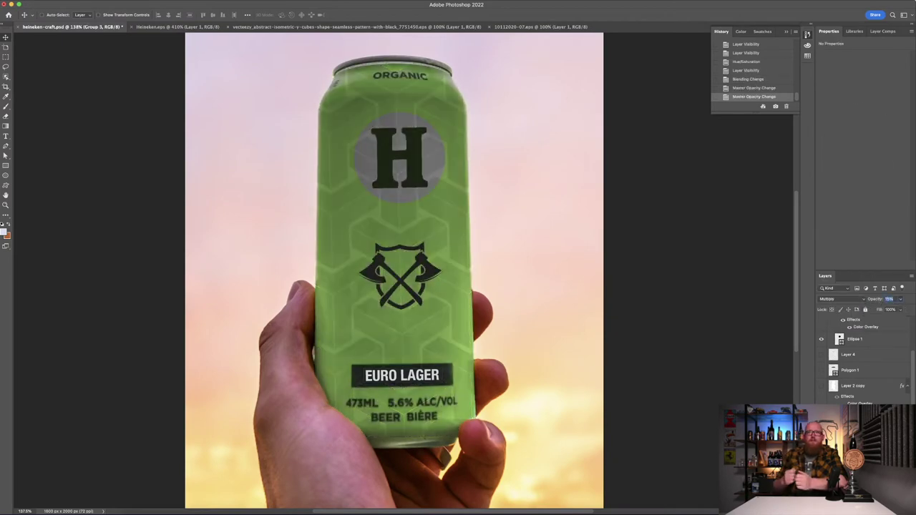
drag(393, 277, 393, 208)
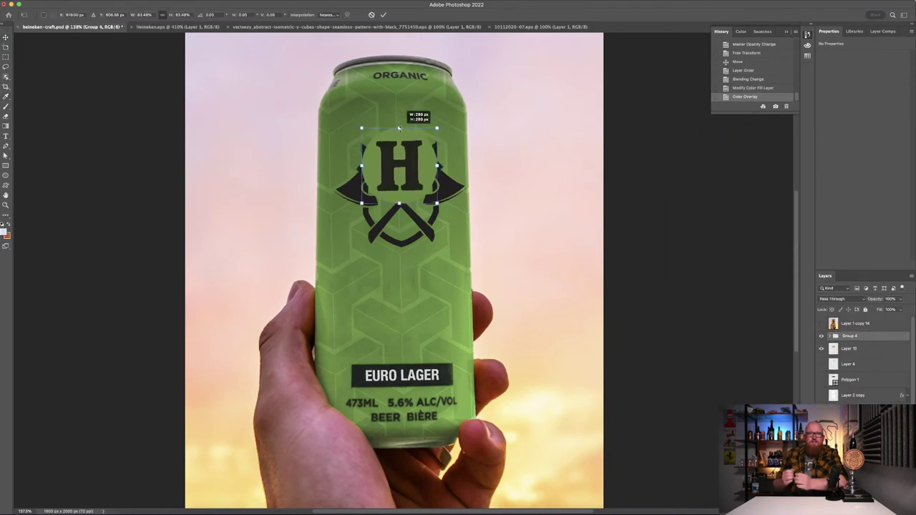
Step: Group the axe emblem layers and move the group up to frame the H
key(ctrl+g)
drag(429, 198, 397, 185)
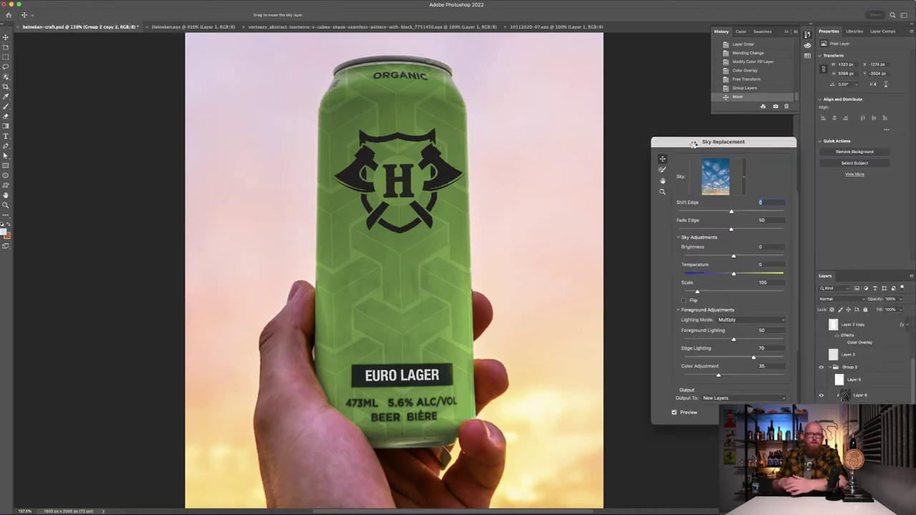
Step: Try Sky Replacement preset skies behind the can and reposition the sky
click(743, 177)
scroll(719, 294, down, 3)
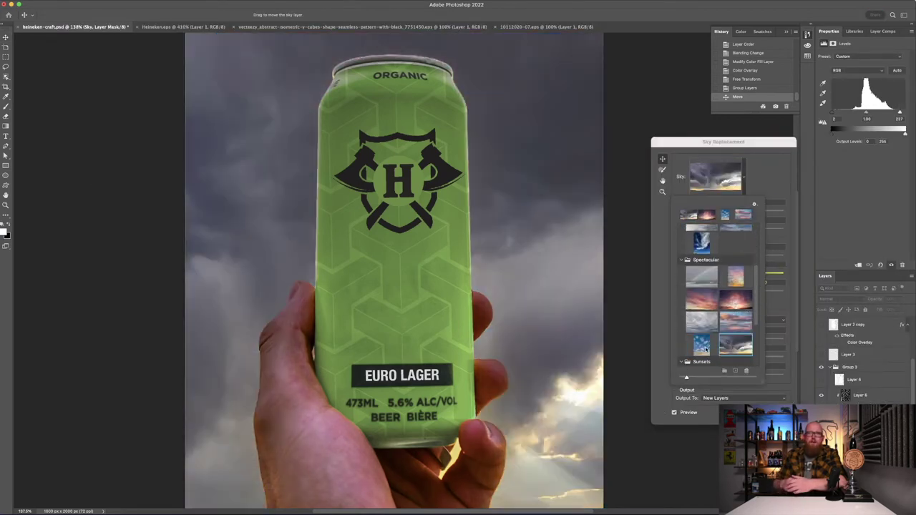
click(732, 302)
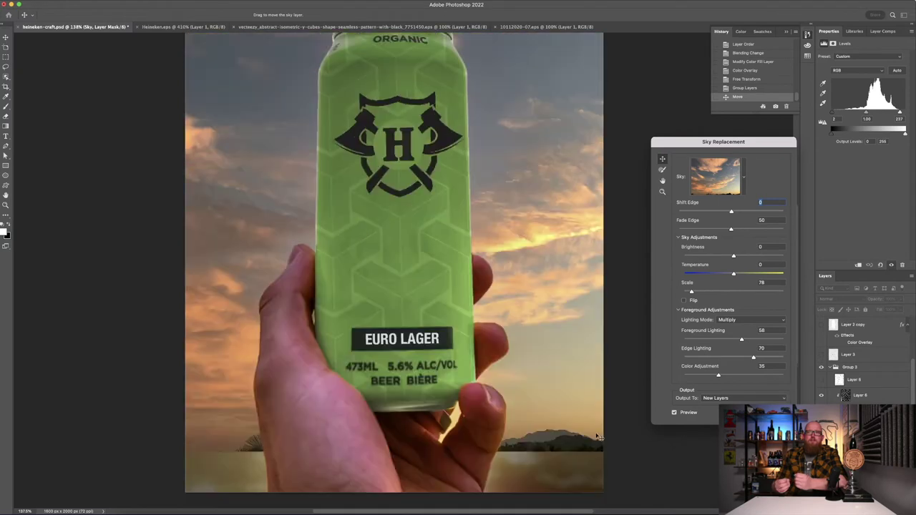
drag(308, 236, 347, 287)
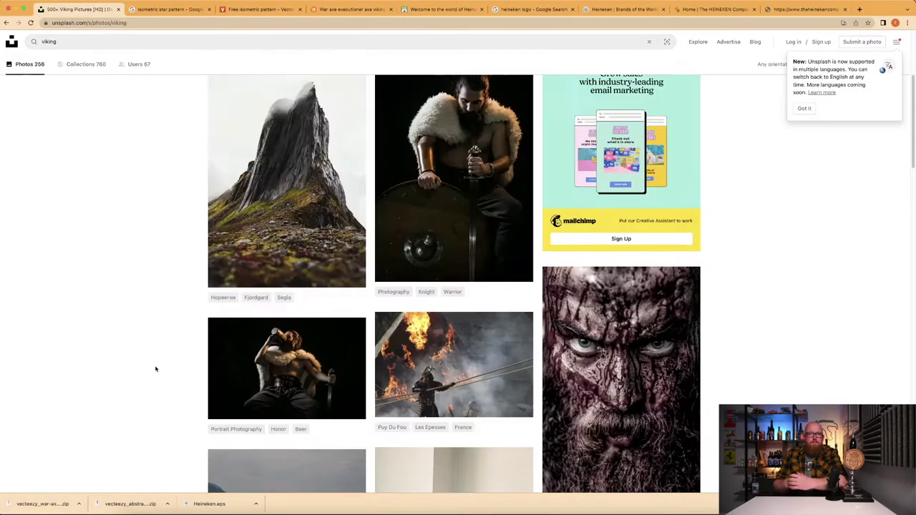
Step: Bring in the Unsplash mountain-lake photo and Object Select the hand and can
scroll(161, 367, down, 5)
click(484, 188)
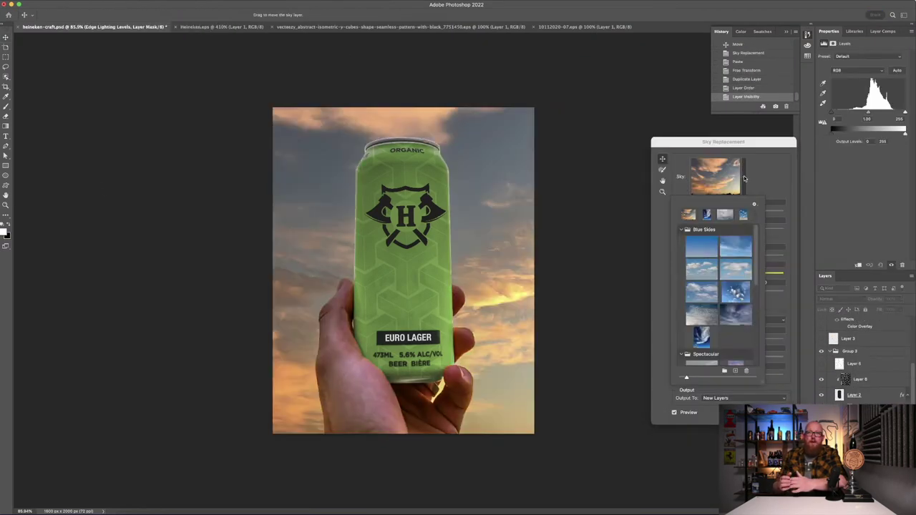
scroll(718, 301, down, 3)
key(Escape)
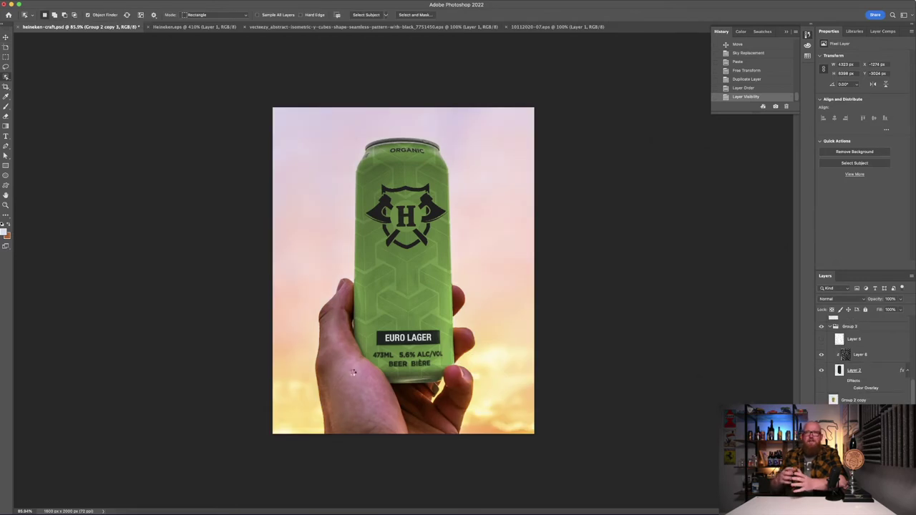
click(400, 313)
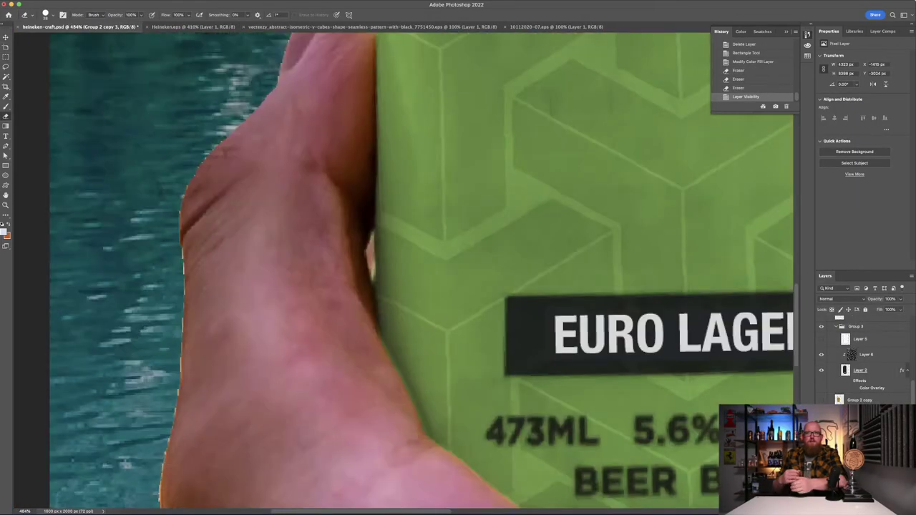
scroll(200, 190, up, 10)
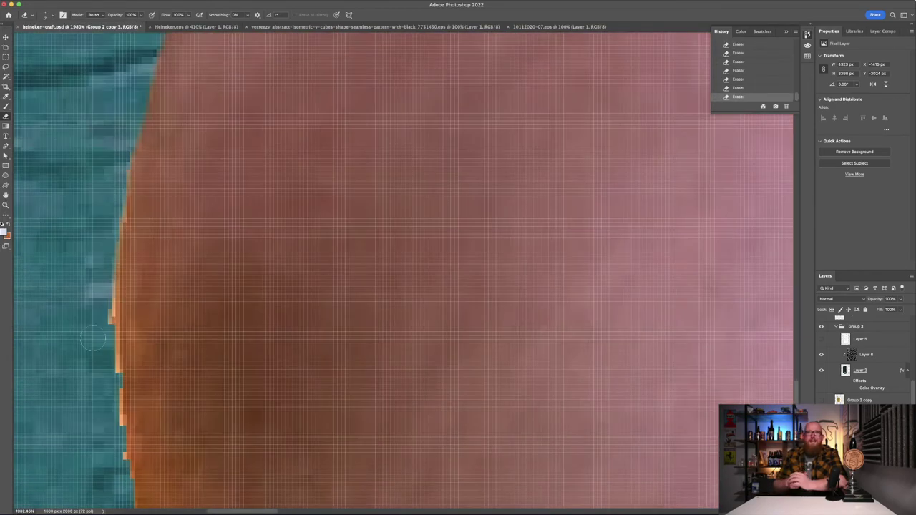
Step: Prepare the mountain-lake background layer for Auto Tone, Contrast, Color and Gaussian Blur
scroll(148, 272, down, 10)
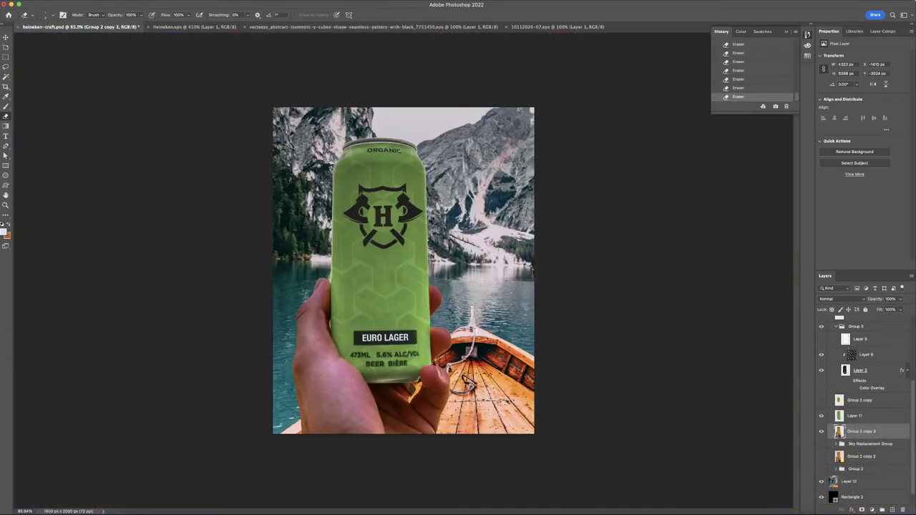
mouse_move(103, 16)
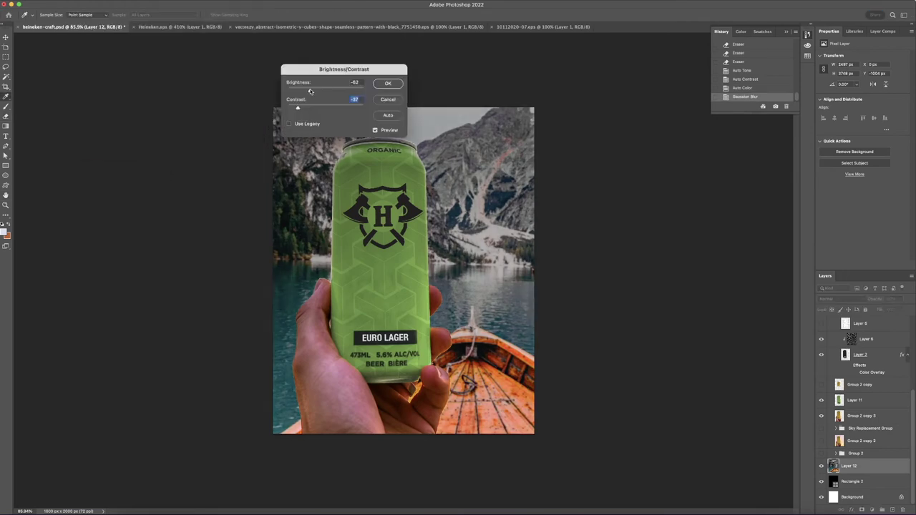
Step: Lower the can's brightness to -83 with Brightness/Contrast and fine-tune it
drag(325, 87, 304, 92)
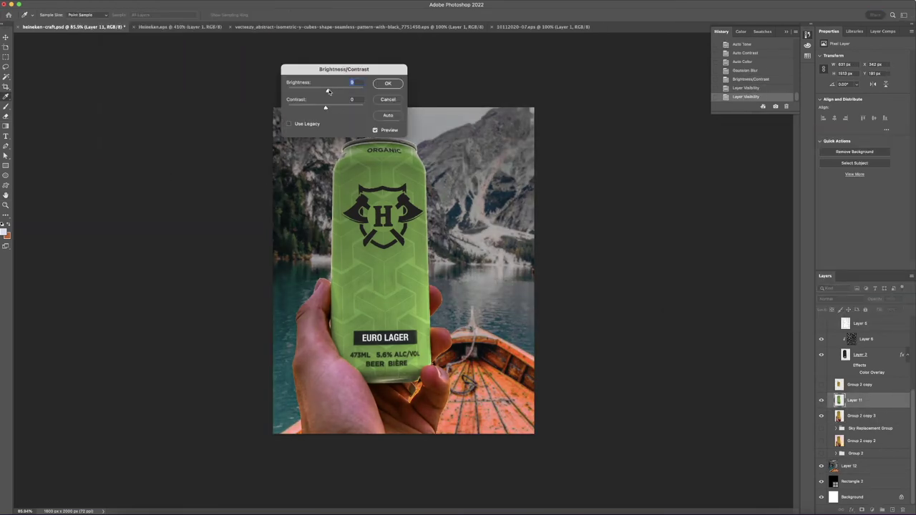
drag(326, 105, 341, 106)
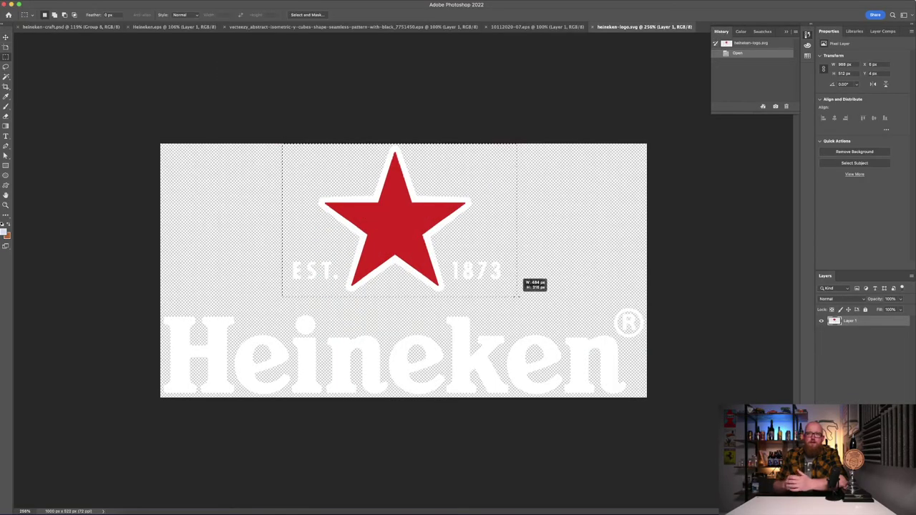
Step: In heineken-craft.psd, drag the red star onto the shield's top edge above the H, then save
click(74, 27)
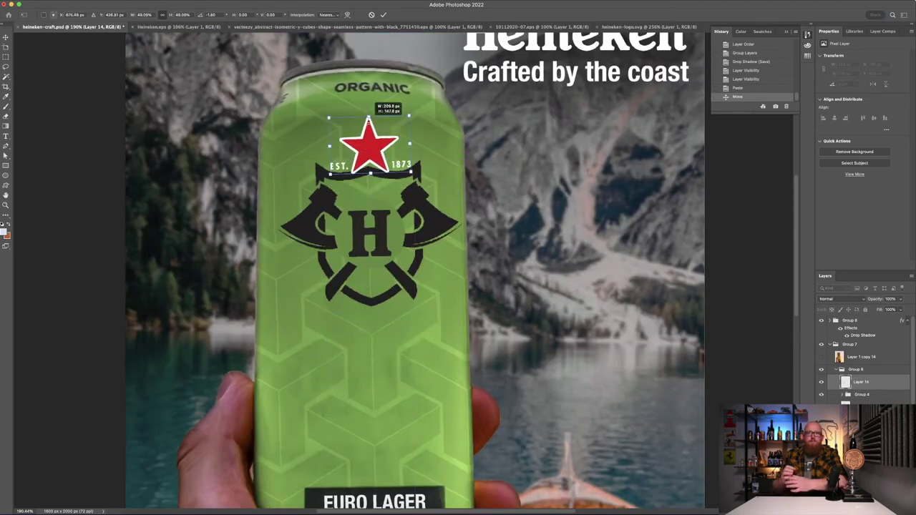
scroll(368, 135, up, 5)
drag(399, 135, 408, 276)
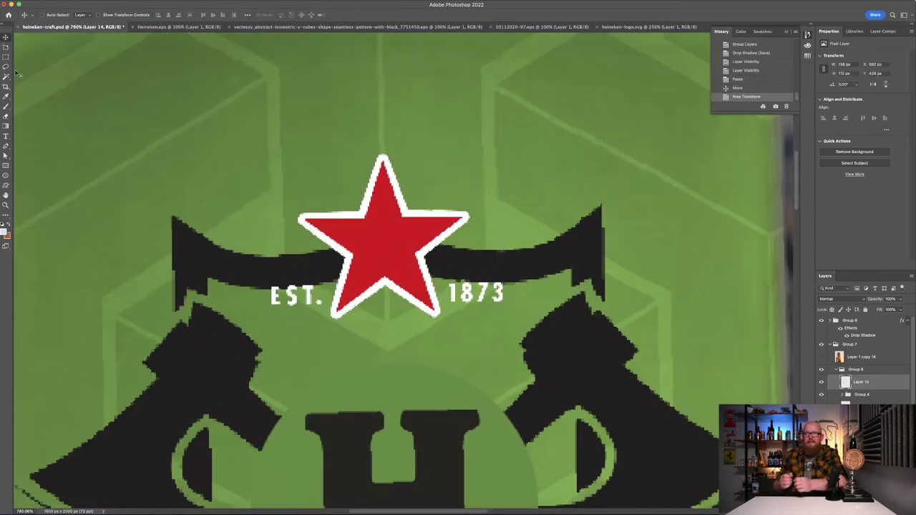
scroll(409, 266, down, 10)
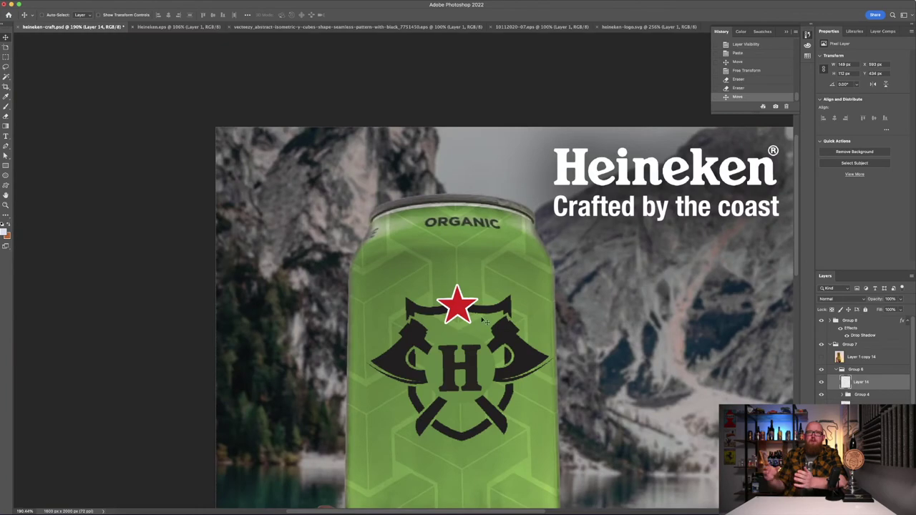
scroll(380, 190, up, 6)
scroll(450, 224, up, 3)
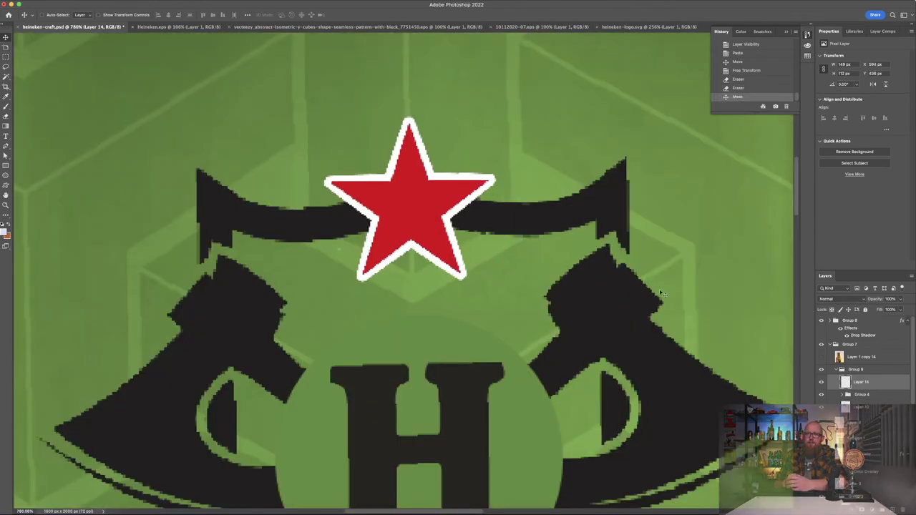
scroll(443, 225, down, 8)
key(ctrl+s)
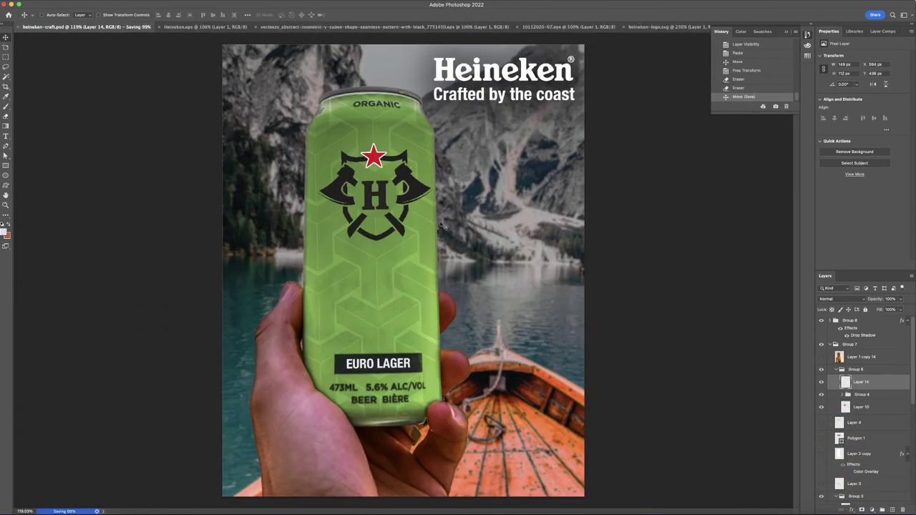